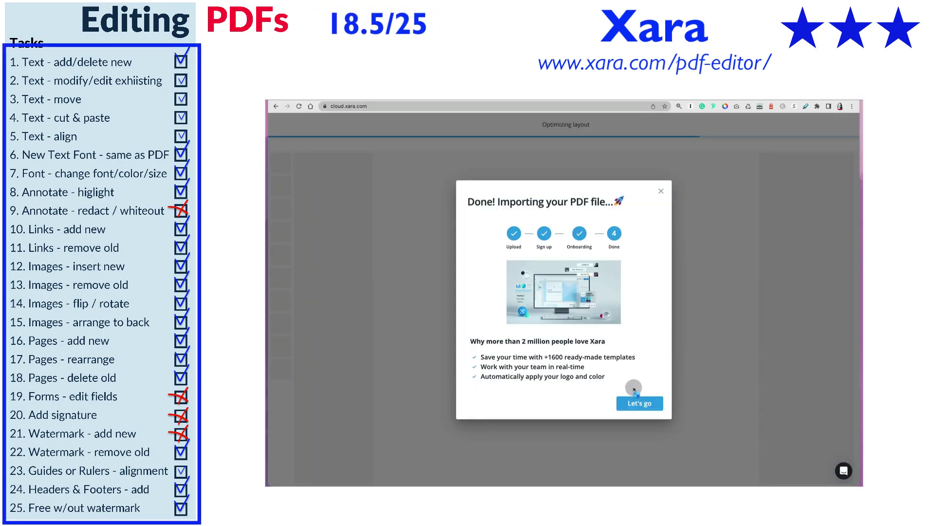
{"action": "left_click", "coordinate": [693, 401]}
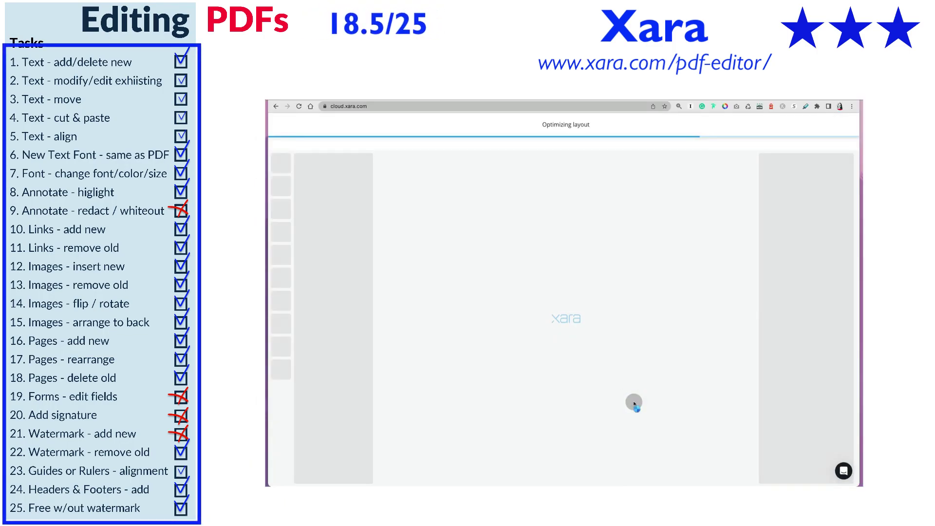
{"action": "left_click", "coordinate": [302, 125]}
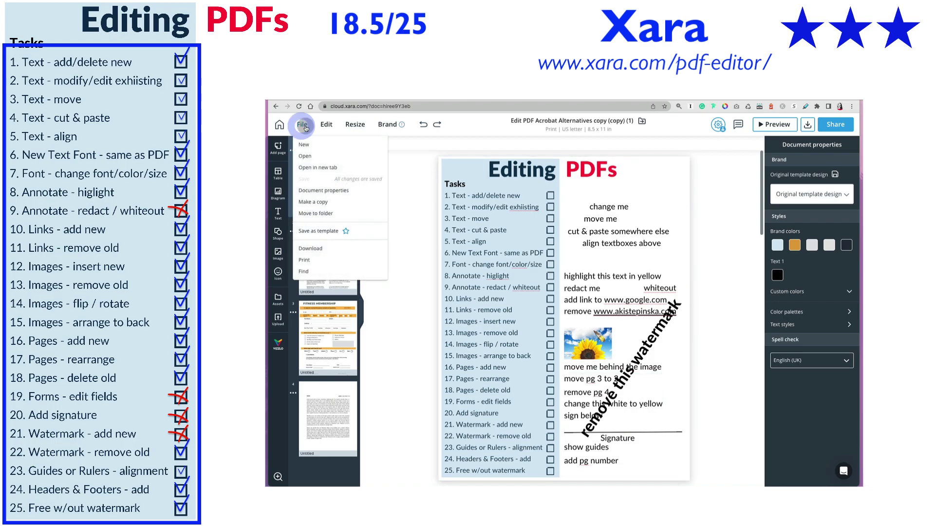
{"action": "left_click", "coordinate": [355, 124]}
{"action": "left_click", "coordinate": [388, 127]}
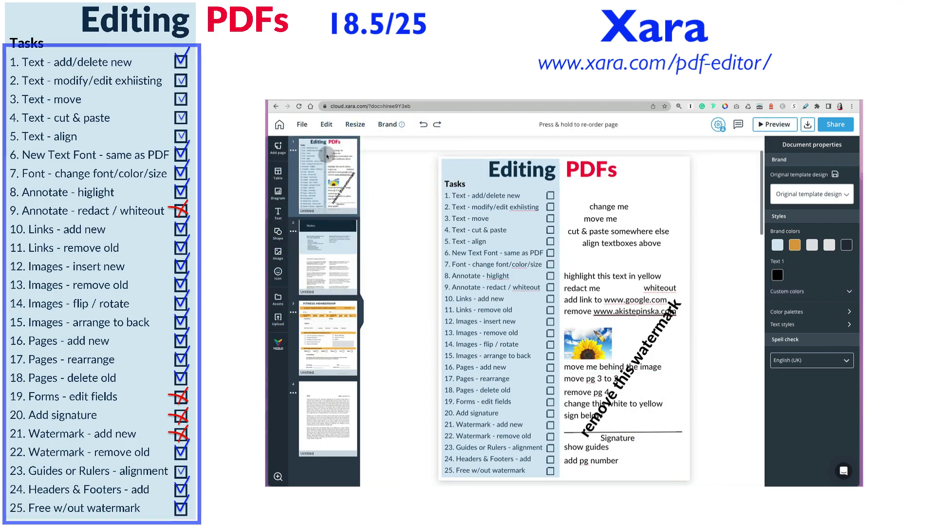
{"action": "left_click", "coordinate": [278, 213]}
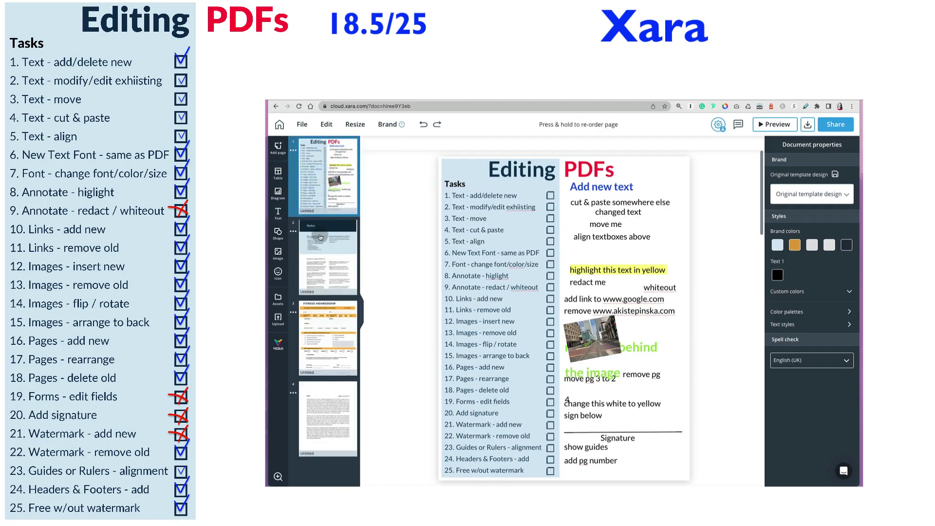
Step: Move the Fitness Membership page to second place in the document and delete the Notes page
{"action": "left_click", "coordinate": [319, 257]}
{"action": "left_click", "coordinate": [319, 336]}
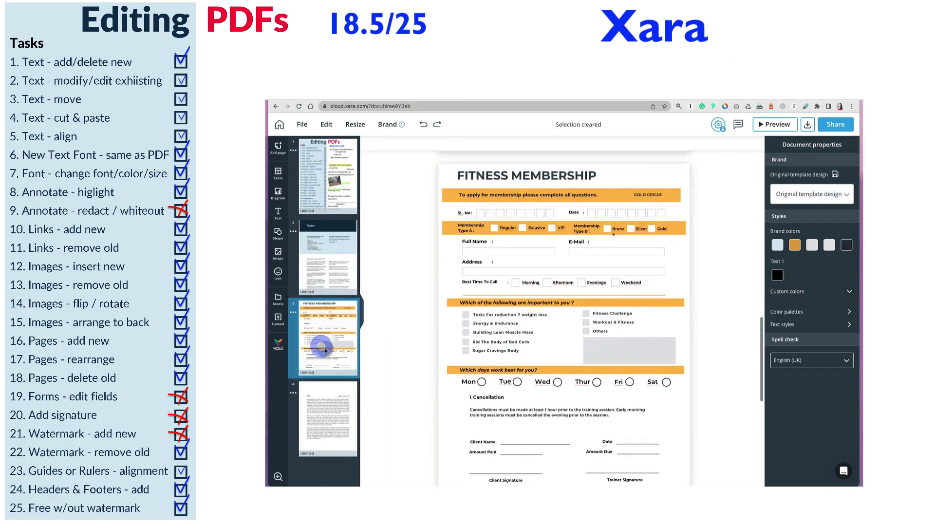
{"action": "mouse_move", "coordinate": [319, 336]}
{"action": "left_mouse_down"}
{"action": "mouse_move", "coordinate": [320, 257]}
{"action": "mouse_move", "coordinate": [315, 393]}
{"action": "left_mouse_up"}
{"action": "left_click", "coordinate": [293, 392]}
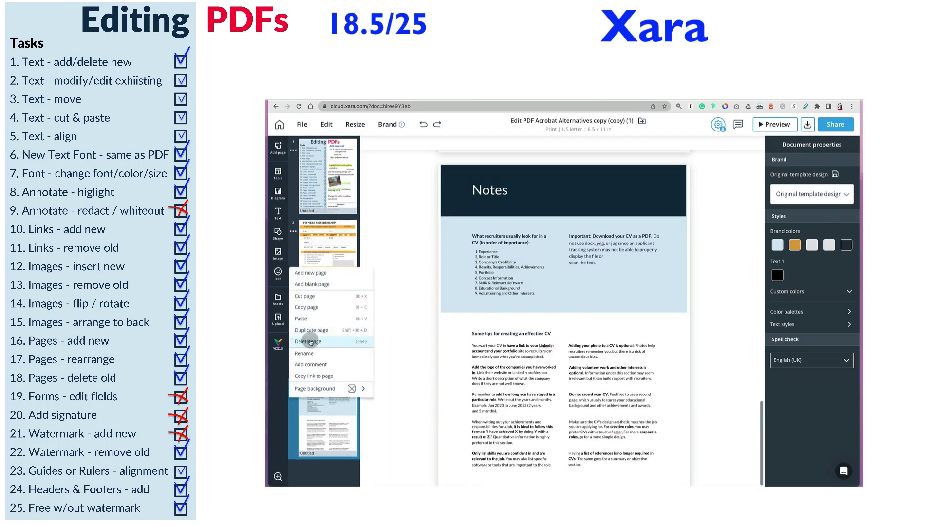
{"action": "left_click", "coordinate": [310, 340]}
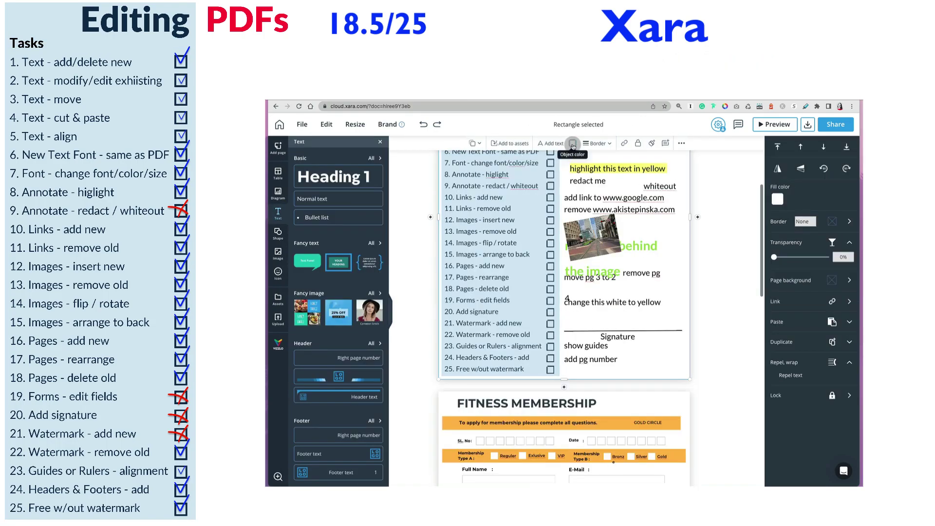
Step: Change the fill of the first page's background rectangle to the light grey brand color
{"action": "left_click", "coordinate": [573, 146]}
{"action": "left_click", "coordinate": [589, 161]}
{"action": "left_click", "coordinate": [572, 144]}
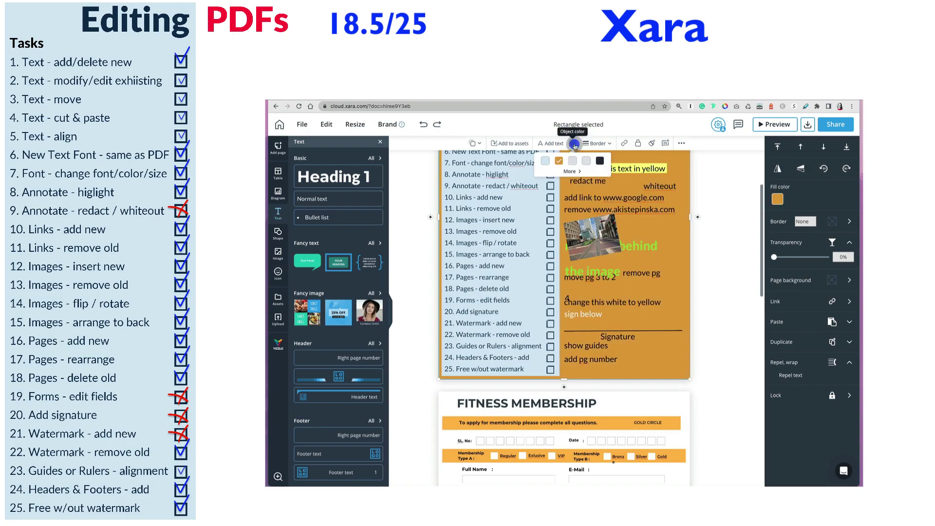
{"action": "left_click", "coordinate": [556, 160]}
Step: Select the document title header text on the first page and check the header on the other pages
{"action": "scroll", "coordinate": [625, 247], "scroll_direction": "up", "scroll_amount": 2}
{"action": "left_click", "coordinate": [665, 169]}
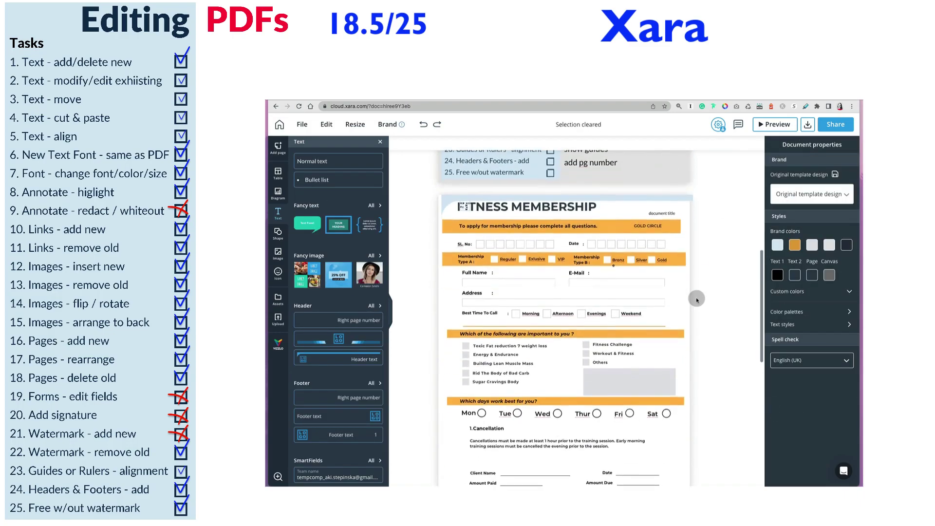
{"action": "scroll", "coordinate": [696, 297], "scroll_direction": "down", "scroll_amount": 5}
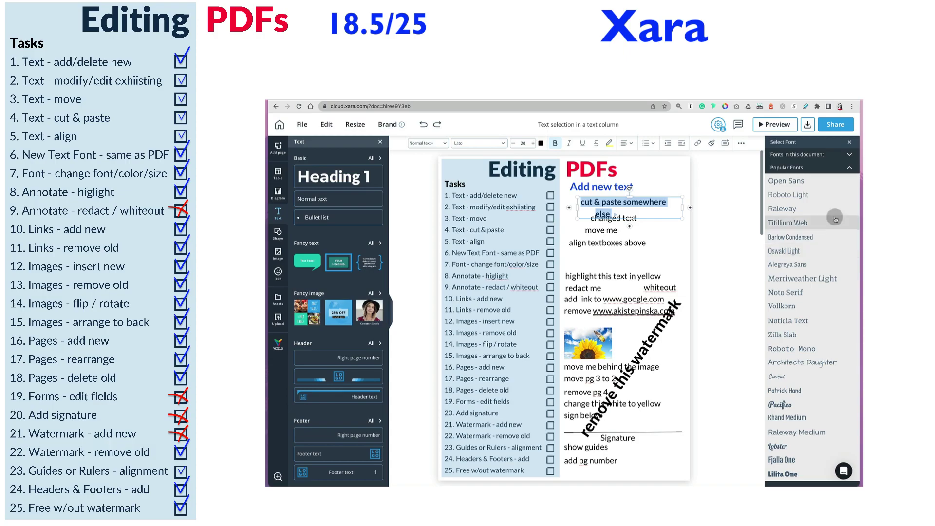
Step: Apply the PDF-Lato-Black font to the "cut & paste somewhere else" text and replace the font because of its missing characters
{"action": "left_click", "coordinate": [786, 181]}
{"action": "left_click", "coordinate": [848, 155]}
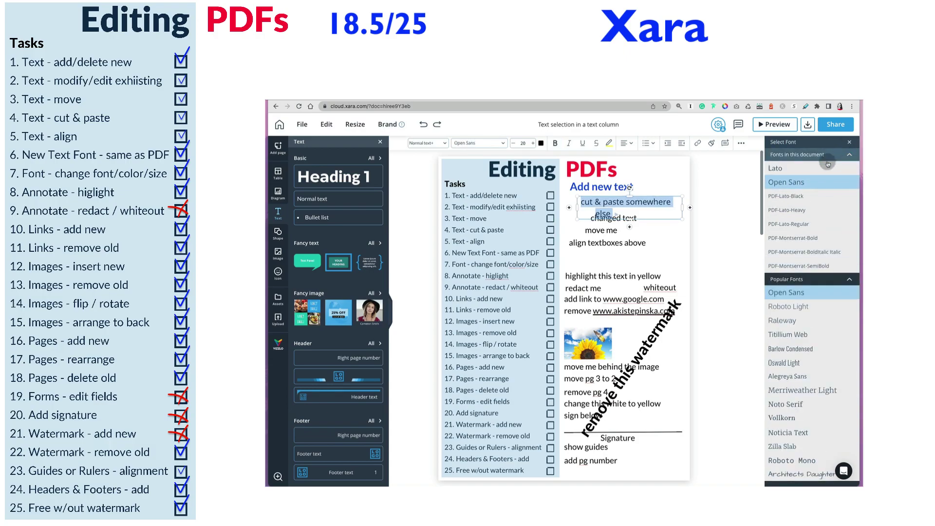
{"action": "left_click", "coordinate": [786, 196]}
{"action": "left_click", "coordinate": [563, 321]}
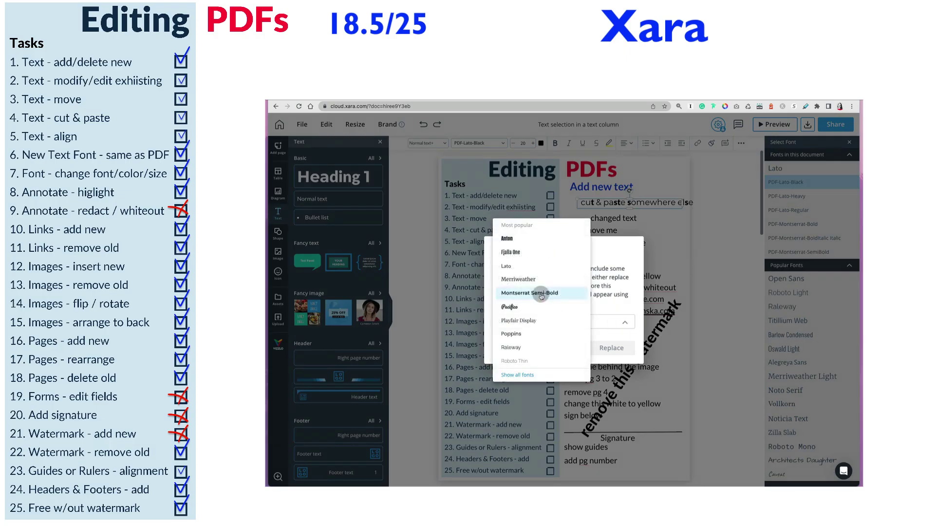
{"action": "left_click", "coordinate": [611, 348]}
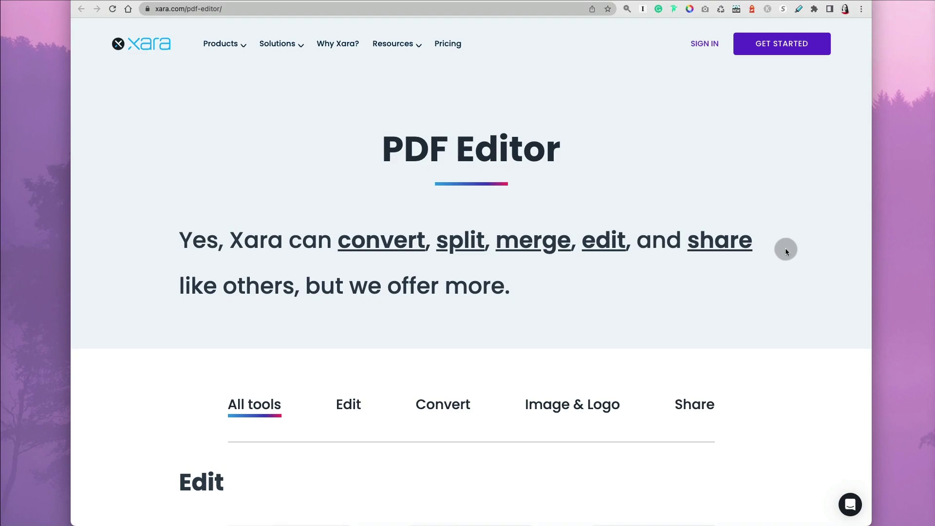
Step: Review the Edit, Convert, Image & Logo and Share tools offered on Xara's PDF Editor page
{"action": "scroll", "coordinate": [775, 305], "scroll_direction": "down", "scroll_amount": 2}
{"action": "scroll", "coordinate": [775, 304], "scroll_direction": "down", "scroll_amount": 8}
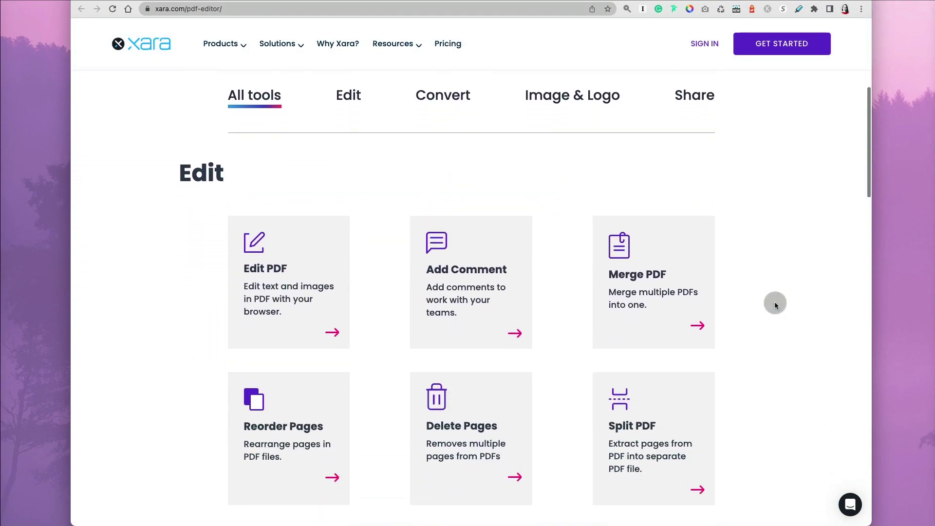
{"action": "scroll", "coordinate": [775, 304], "scroll_direction": "down", "scroll_amount": 12}
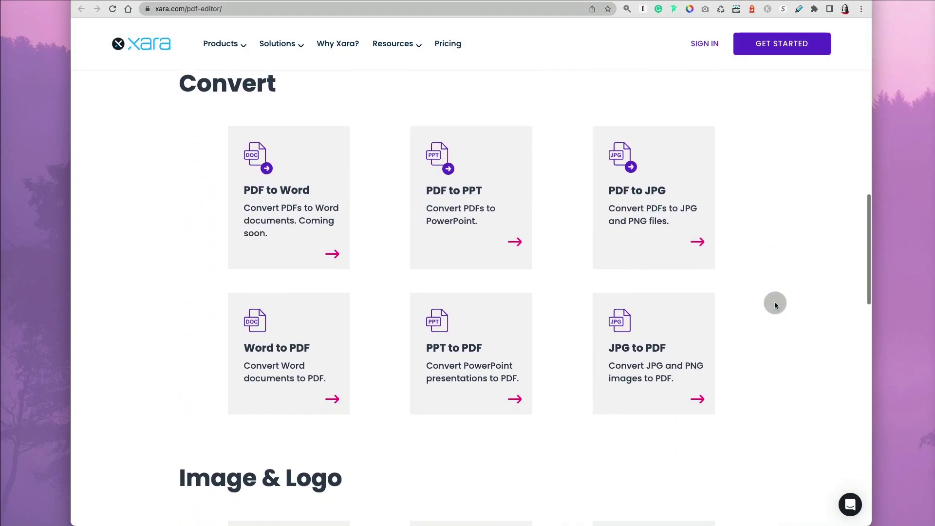
{"action": "scroll", "coordinate": [775, 305], "scroll_direction": "down", "scroll_amount": 6}
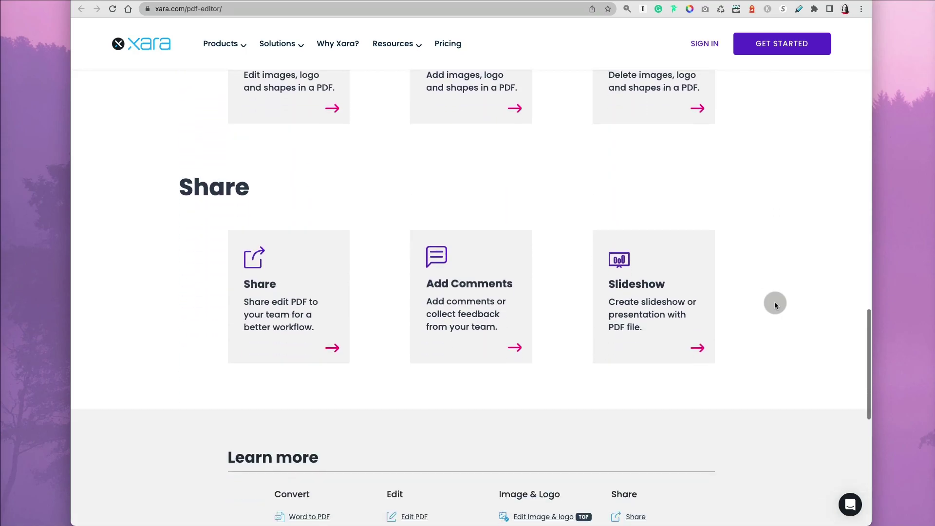
{"action": "scroll", "coordinate": [775, 305], "scroll_direction": "up", "scroll_amount": 20}
{"action": "scroll", "coordinate": [775, 305], "scroll_direction": "up", "scroll_amount": 7}
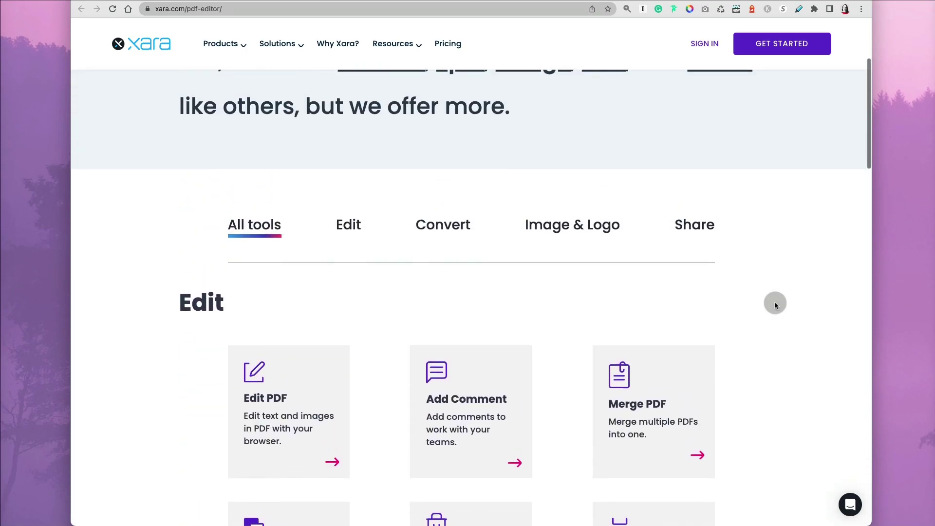
{"action": "scroll", "coordinate": [775, 305], "scroll_direction": "down", "scroll_amount": 1}
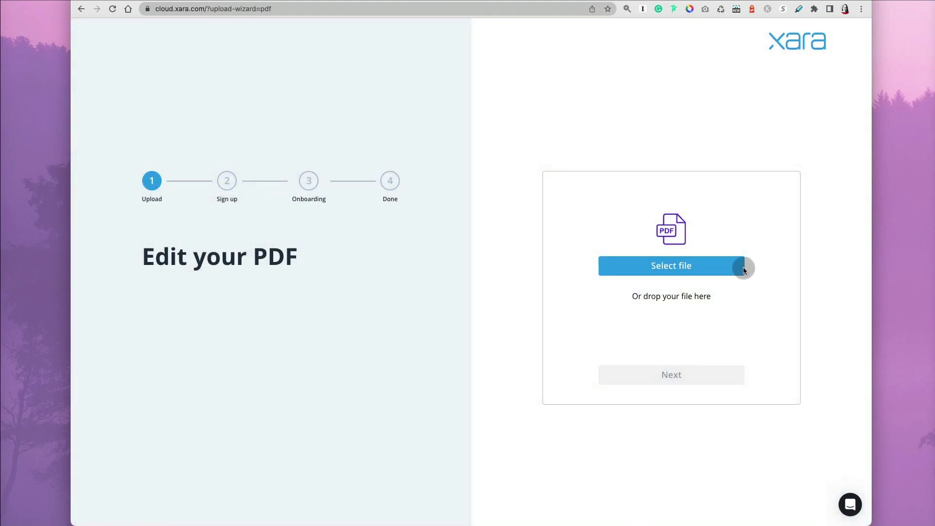
Step: Upload "Edit PDF Acrobat Alternatives copy.pdf" to the Edit PDF wizard and continue into the editor
{"action": "left_click", "coordinate": [656, 270]}
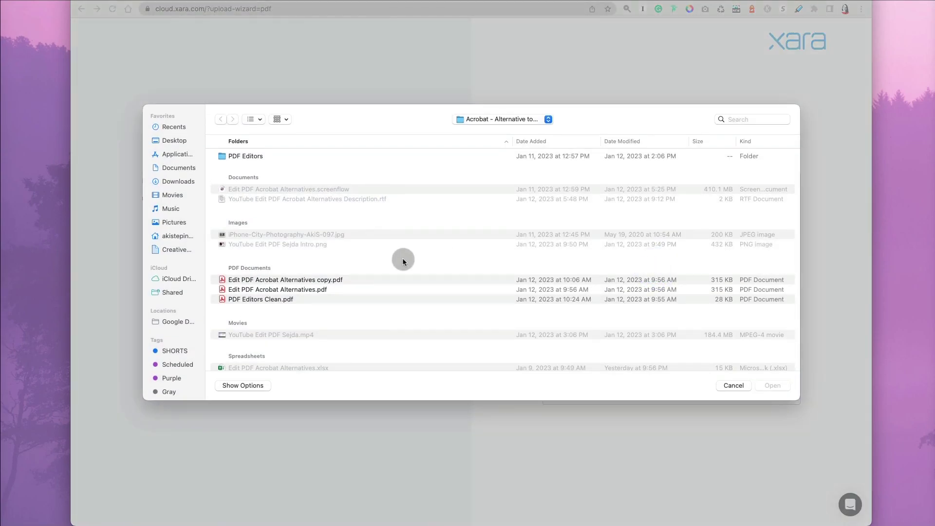
{"action": "double_click", "coordinate": [333, 280]}
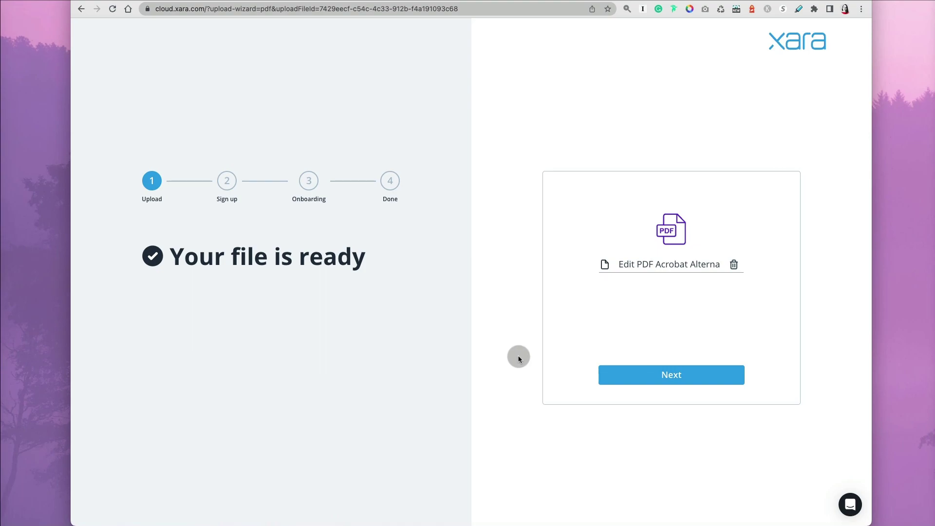
{"action": "left_click", "coordinate": [690, 379]}
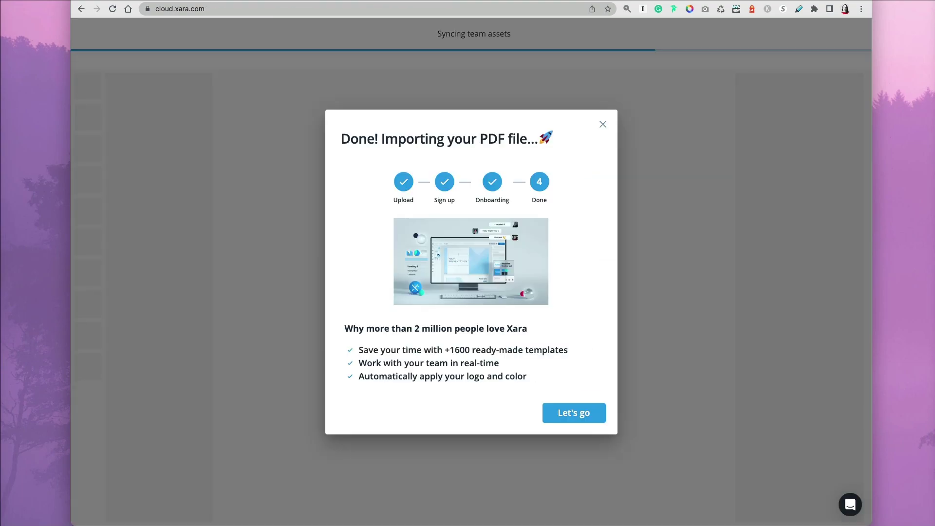
{"action": "left_click", "coordinate": [567, 411]}
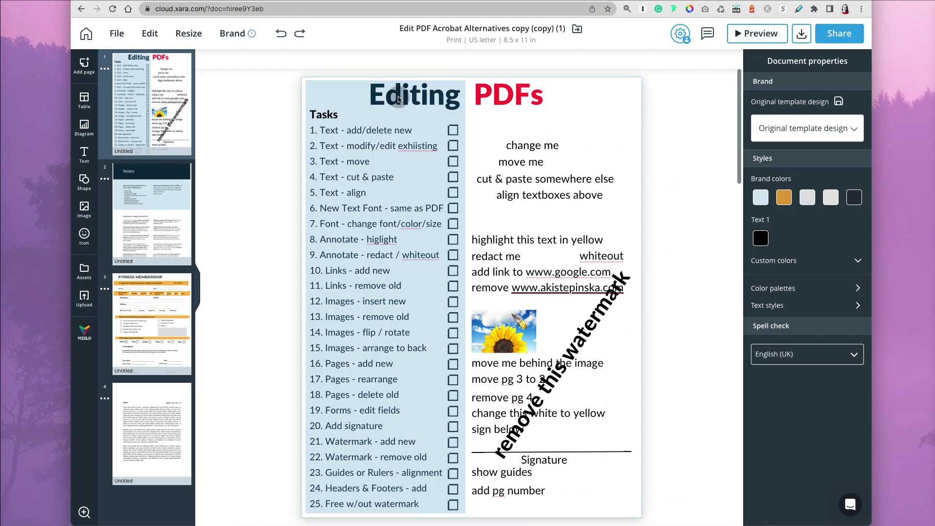
{"action": "left_click", "coordinate": [115, 38]}
{"action": "left_click", "coordinate": [156, 38]}
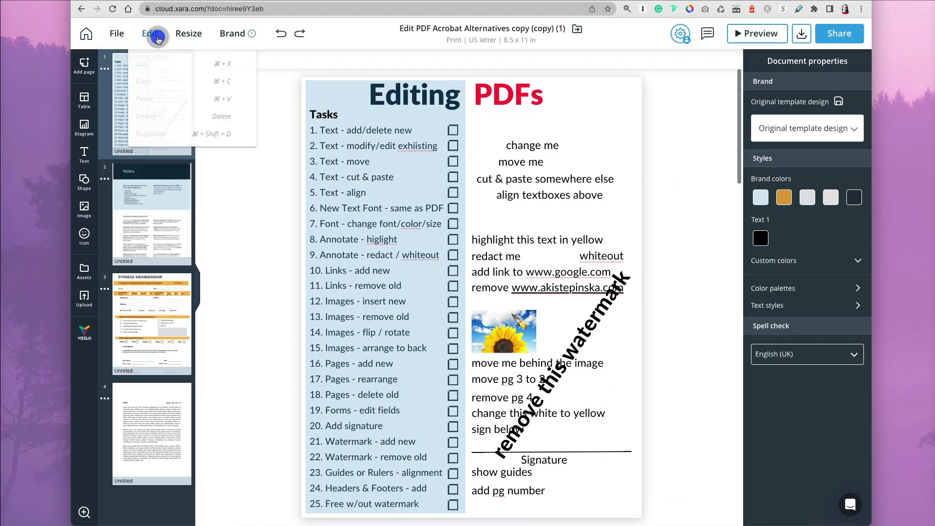
{"action": "left_click", "coordinate": [186, 42]}
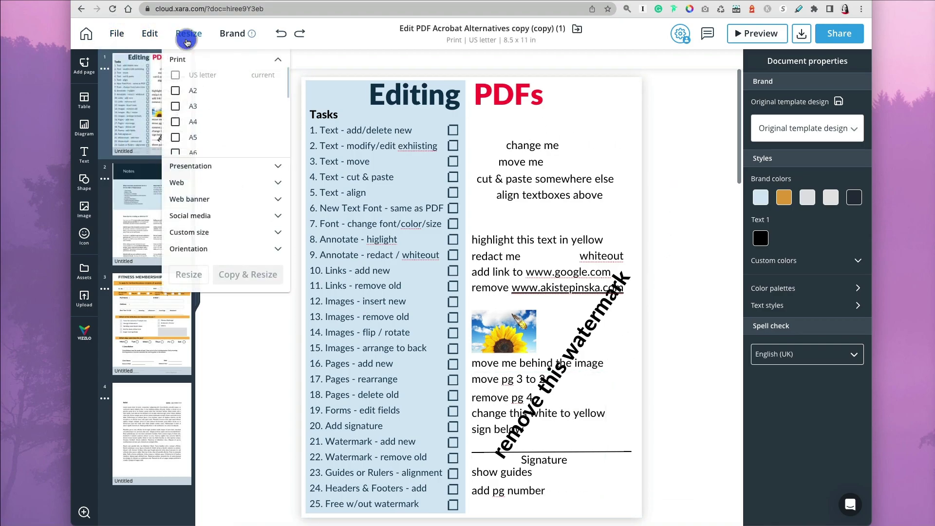
{"action": "left_click", "coordinate": [234, 43]}
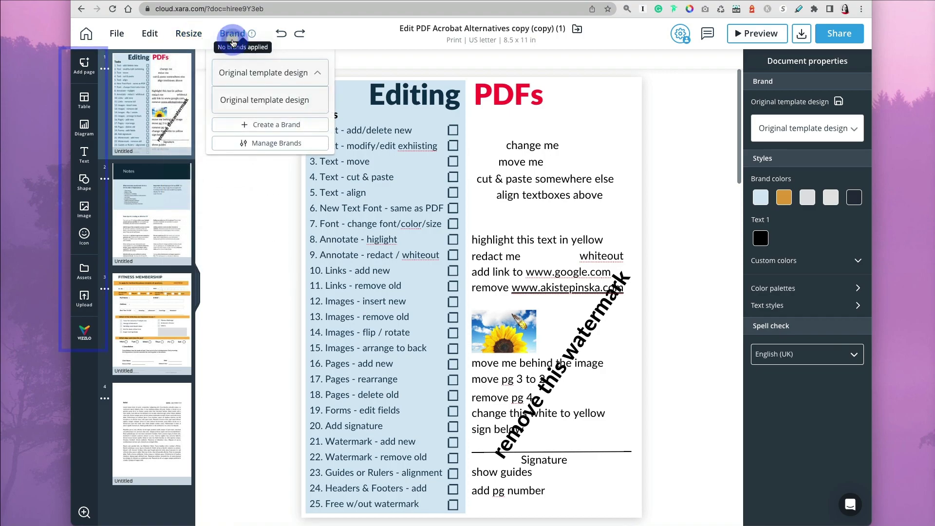
{"action": "left_click", "coordinate": [269, 42]}
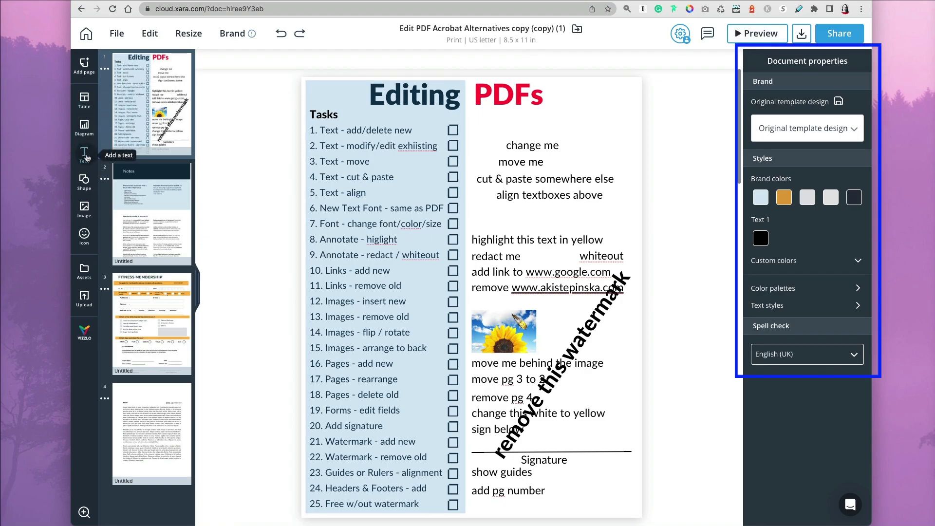
Step: Add a normal text box above the "change me" line and replace its text with "Add new text"
{"action": "left_click", "coordinate": [84, 155]}
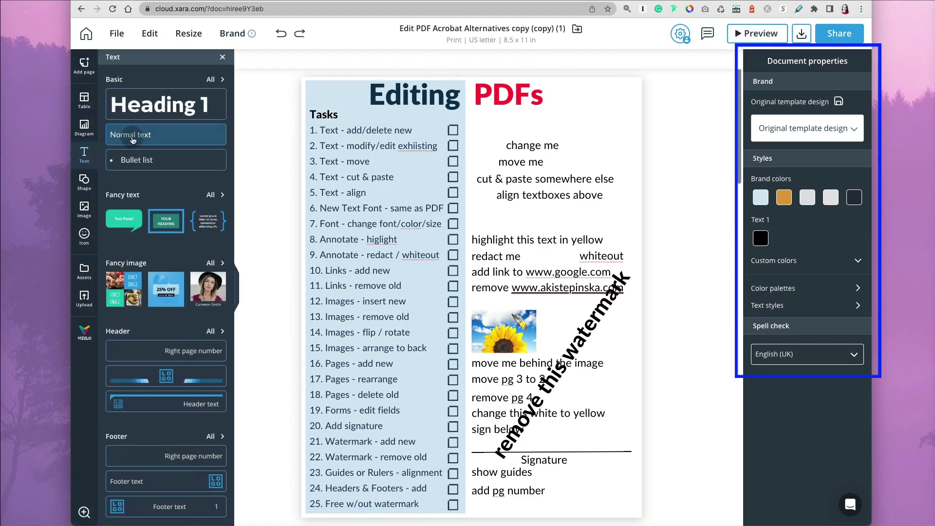
{"action": "left_click_drag", "start_coordinate": [131, 140], "coordinate": [454, 288]}
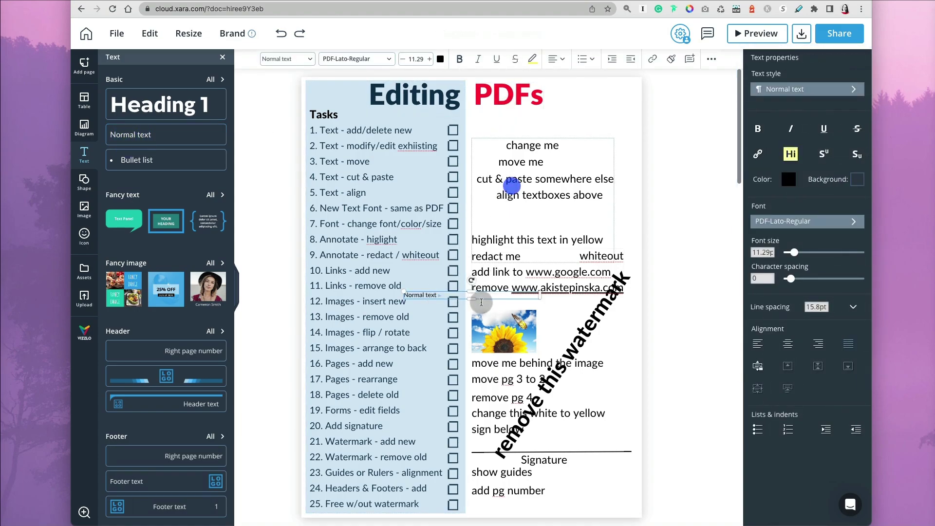
{"action": "left_click", "coordinate": [481, 299]}
{"action": "left_click_drag", "start_coordinate": [481, 300], "coordinate": [556, 128]}
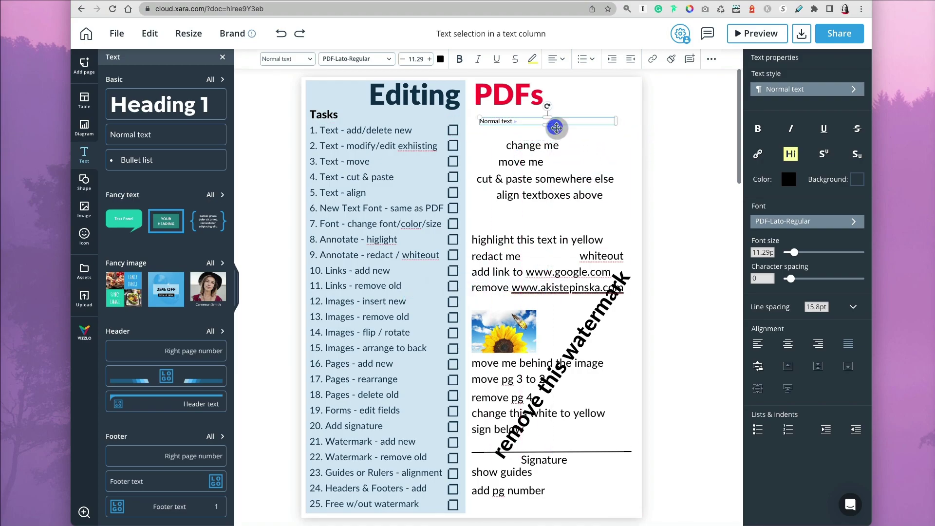
{"action": "type", "text": "Add new text"}
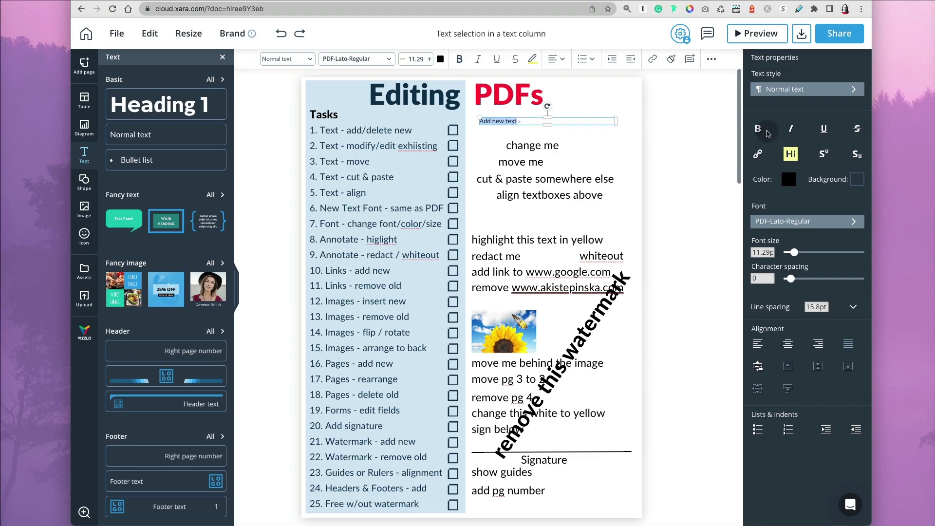
Step: Make the "Add new text" line bold and replace the PDF-Lato-Regular font, which lacks characters, with Lato
{"action": "left_click", "coordinate": [758, 129]}
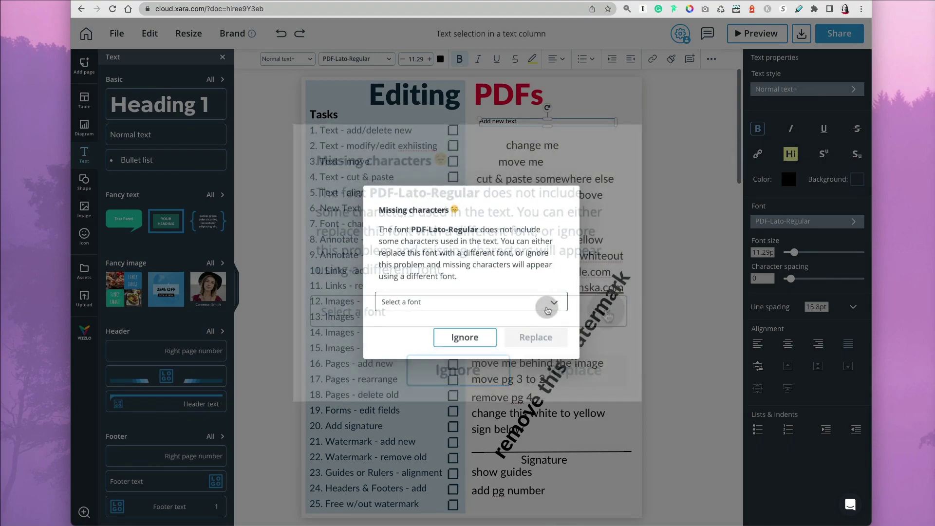
{"action": "left_click", "coordinate": [553, 303]}
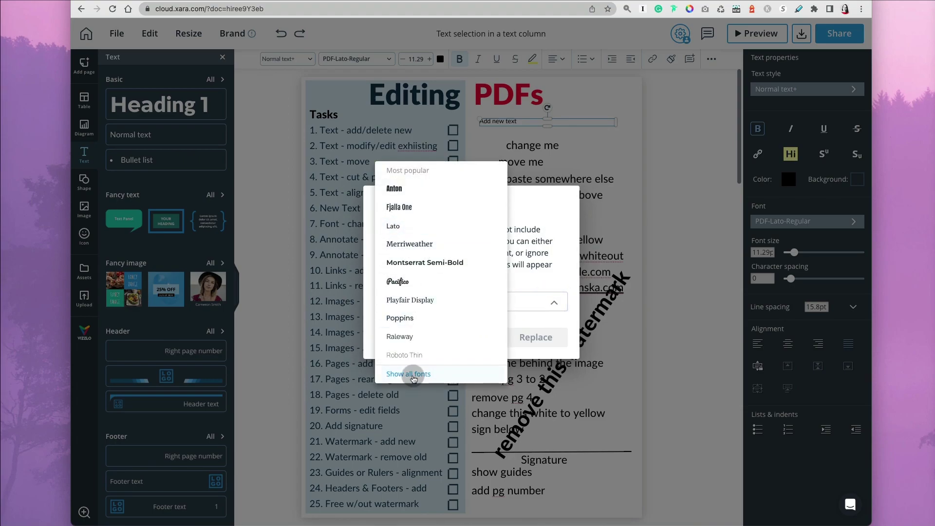
{"action": "left_click", "coordinate": [413, 375]}
{"action": "scroll", "coordinate": [424, 409], "scroll_direction": "down", "scroll_amount": 10}
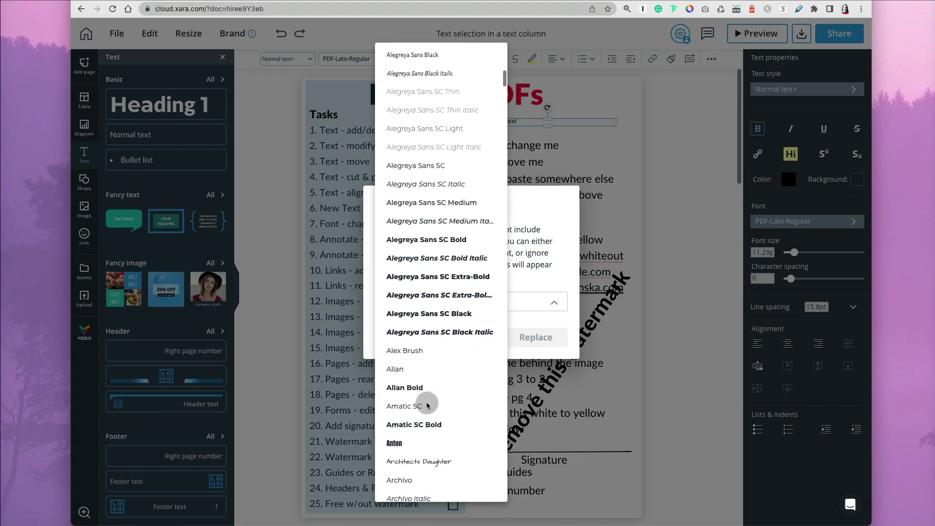
{"action": "scroll", "coordinate": [497, 274], "scroll_direction": "up", "scroll_amount": 10}
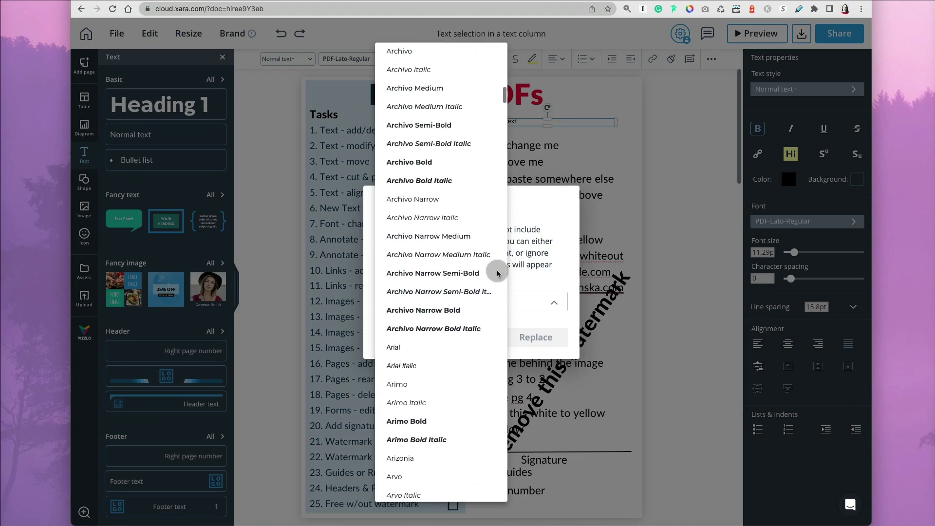
{"action": "left_click", "coordinate": [543, 207]}
{"action": "left_click", "coordinate": [553, 302]}
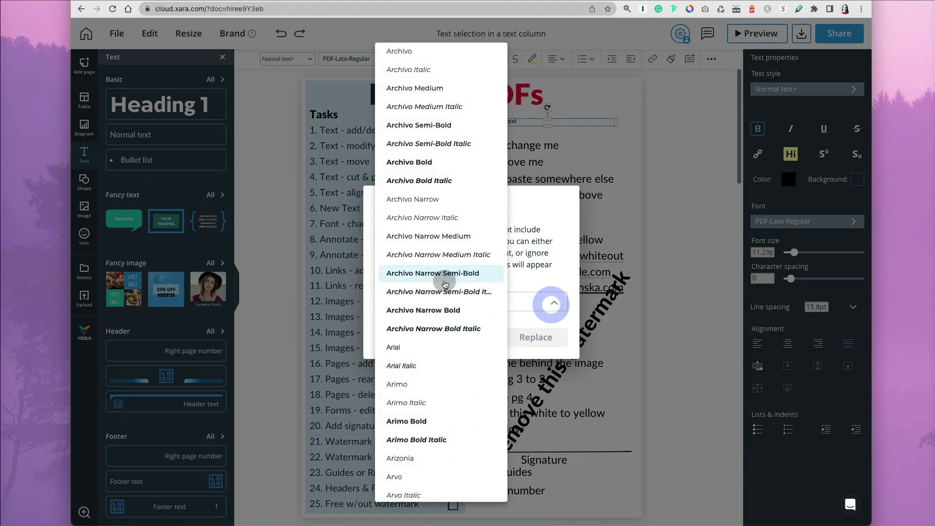
{"action": "scroll", "coordinate": [444, 277], "scroll_direction": "up", "scroll_amount": 15}
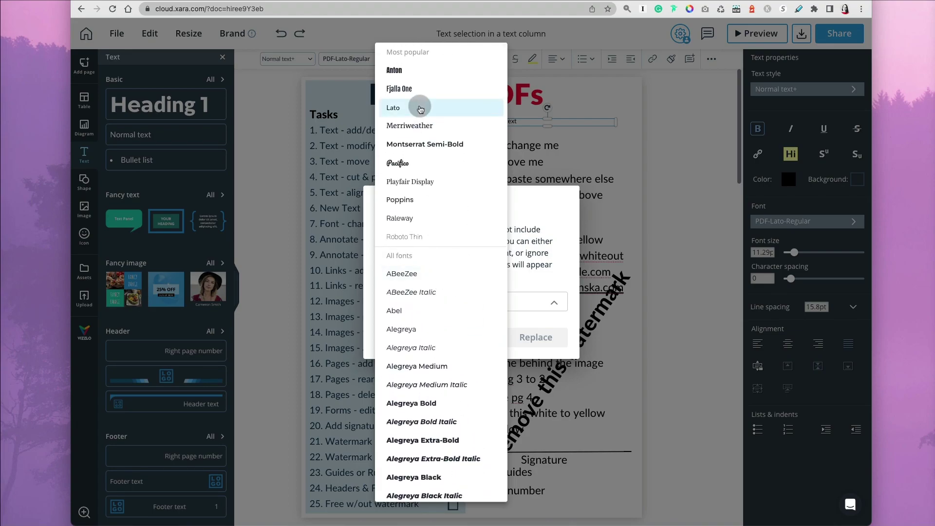
{"action": "left_click", "coordinate": [397, 109]}
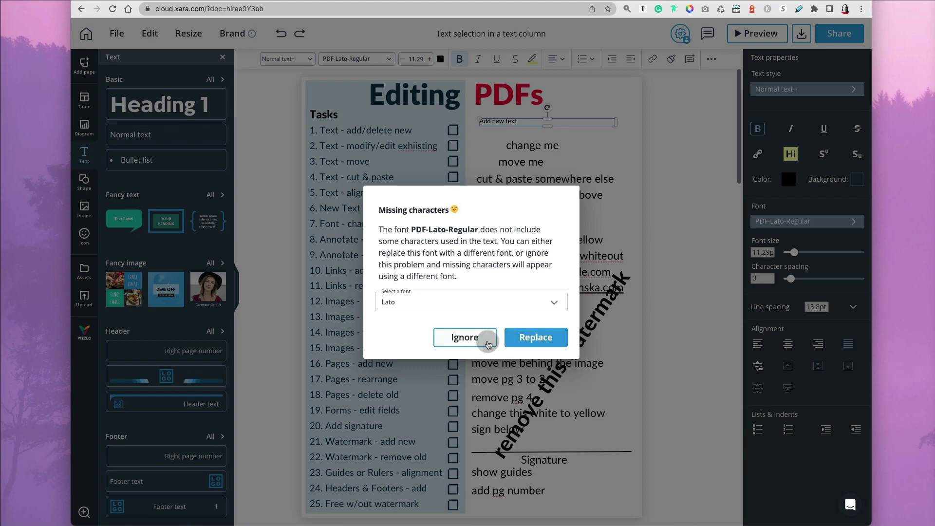
{"action": "left_click", "coordinate": [521, 344]}
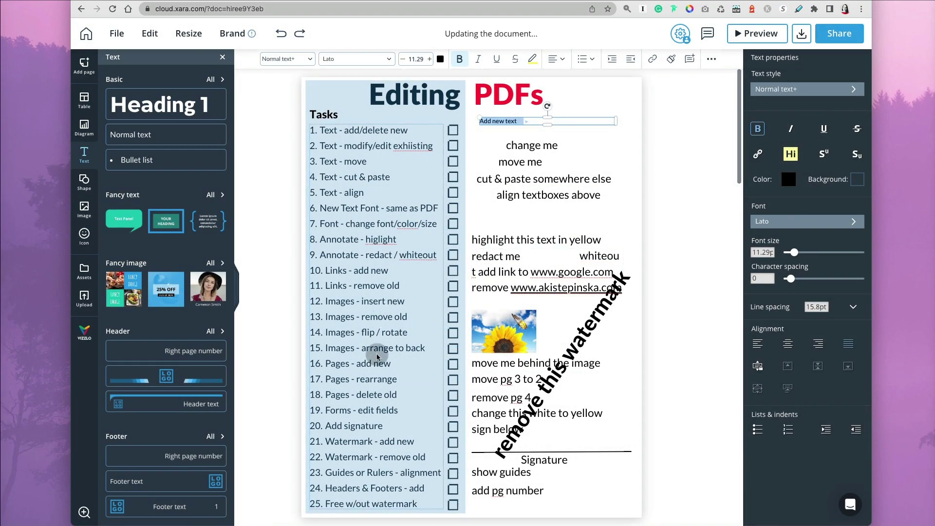
Step: Enlarge the "Add new text" line to 26 pt and color it with a new custom blue, #124ee6
{"action": "left_click_drag", "start_coordinate": [794, 254], "coordinate": [810, 256]}
{"action": "left_click", "coordinate": [787, 181]}
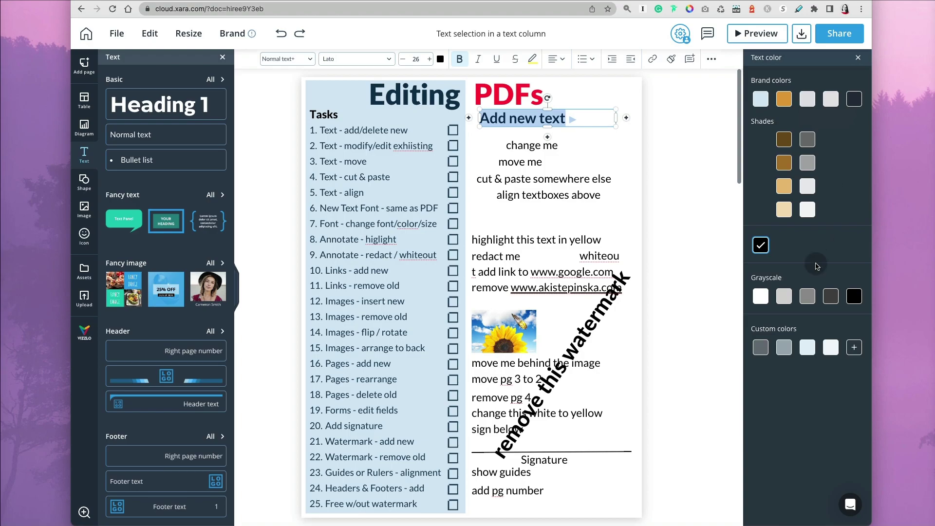
{"action": "left_click", "coordinate": [854, 347]}
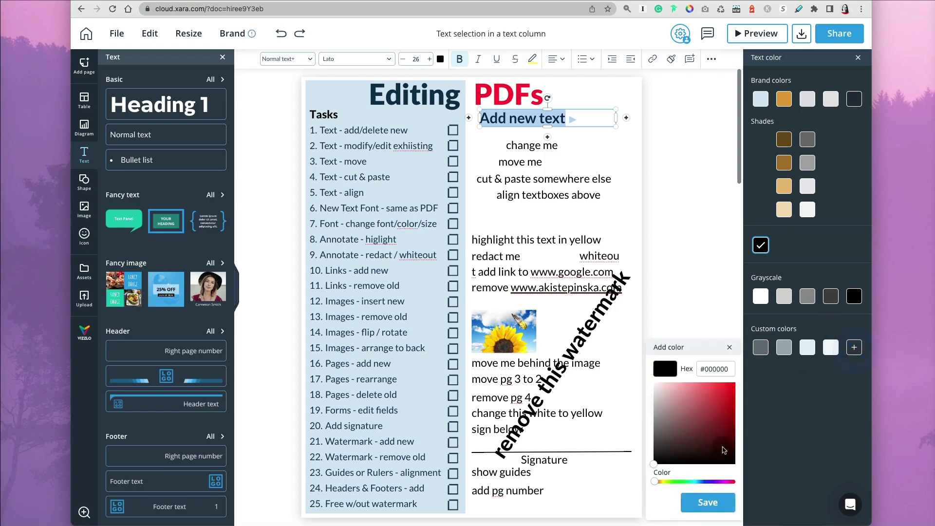
{"action": "left_click_drag", "start_coordinate": [658, 483], "coordinate": [704, 481]}
{"action": "left_click", "coordinate": [720, 394]}
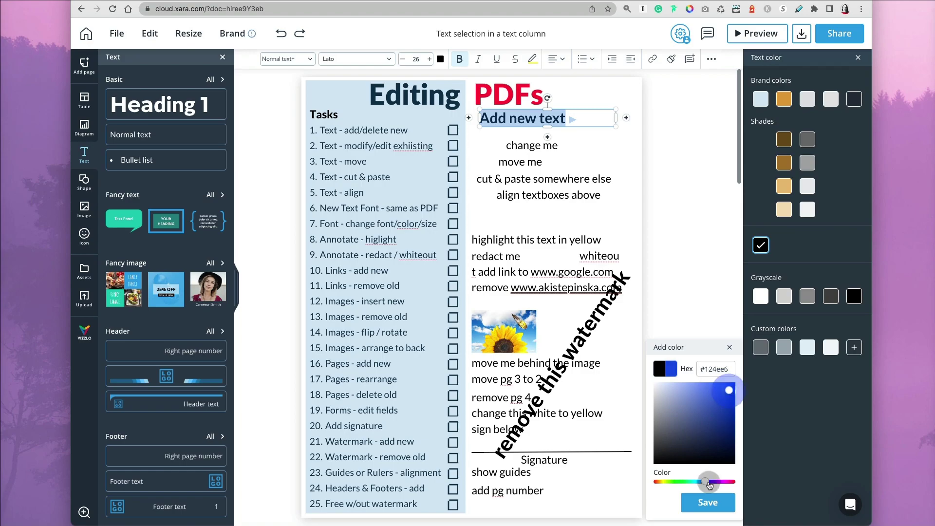
{"action": "left_click", "coordinate": [707, 502]}
Step: Shift the "change me" text block slightly down and widen the block holding "whiteout" and the links so each line fits
{"action": "left_click", "coordinate": [541, 149]}
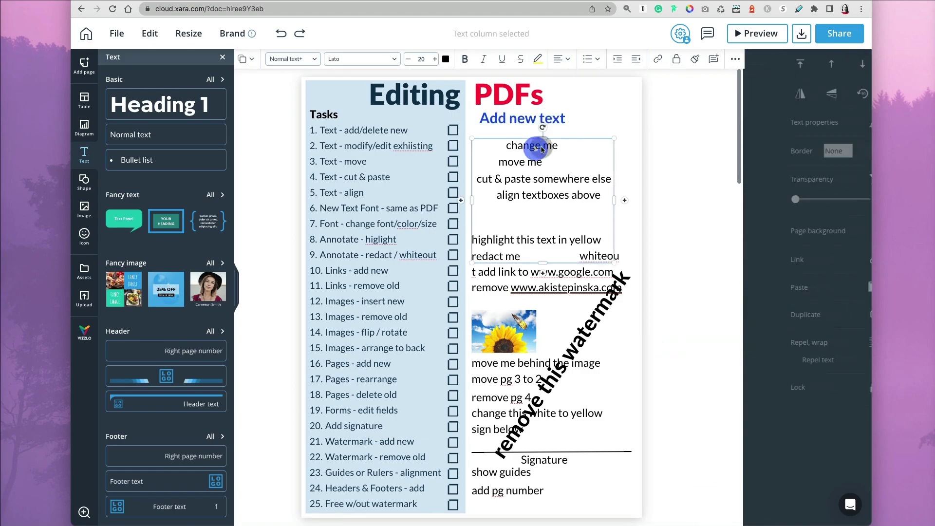
{"action": "mouse_move", "coordinate": [564, 138]}
{"action": "left_mouse_down"}
{"action": "mouse_move", "coordinate": [566, 130]}
{"action": "mouse_move", "coordinate": [564, 140]}
{"action": "left_mouse_up"}
{"action": "left_click", "coordinate": [615, 223]}
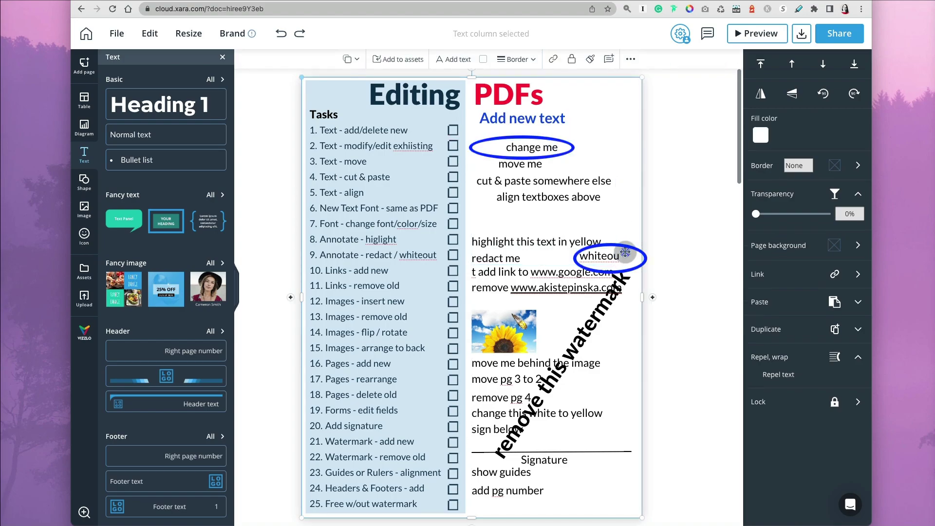
{"action": "left_click_drag", "start_coordinate": [614, 258], "coordinate": [630, 273]}
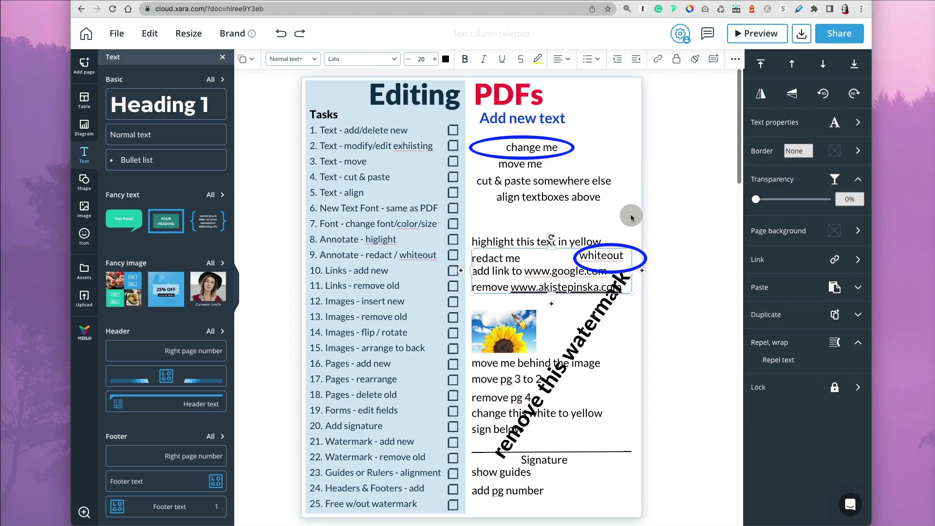
Step: Change the "change me" line to "changed text" and move its text block slightly up and to the right
{"action": "left_click", "coordinate": [575, 188]}
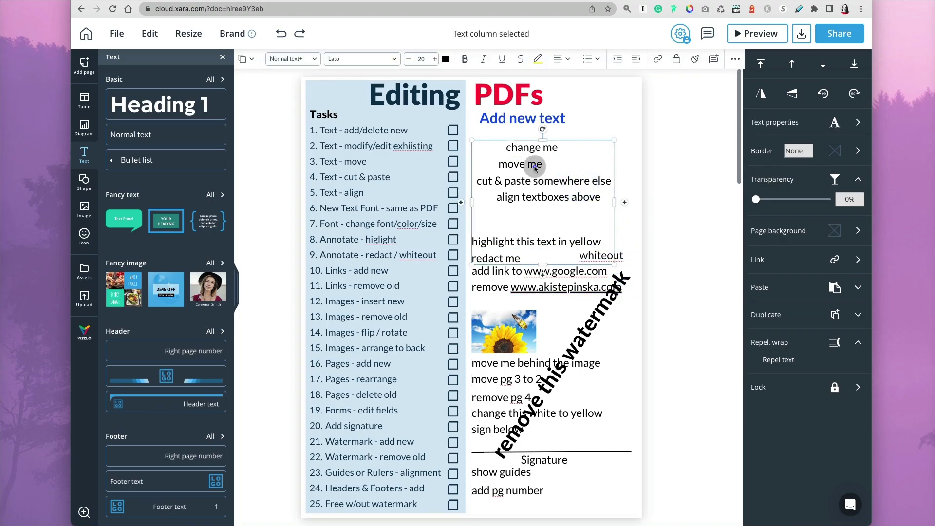
{"action": "triple_click", "coordinate": [530, 147]}
{"action": "type", "text": "changed"}
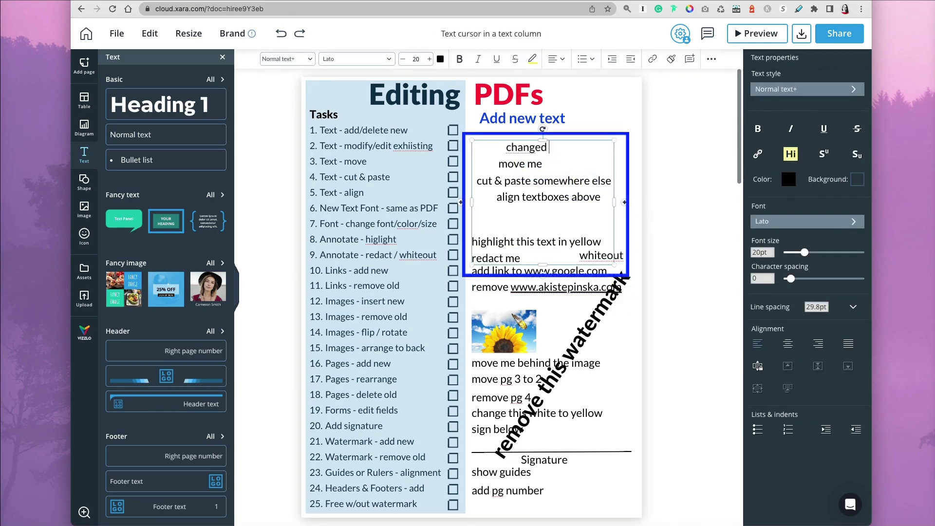
{"action": "left_click", "coordinate": [629, 144]}
{"action": "left_click", "coordinate": [583, 150]}
{"action": "mouse_move", "coordinate": [579, 142]}
{"action": "left_mouse_down"}
{"action": "mouse_move", "coordinate": [603, 126]}
{"action": "mouse_move", "coordinate": [584, 131]}
{"action": "left_mouse_up"}
Step: Cut the "cut & paste somewhere else" line and paste it as a separate text box between "Add new text" and the lowered "changed text" block
{"action": "left_click", "coordinate": [582, 175]}
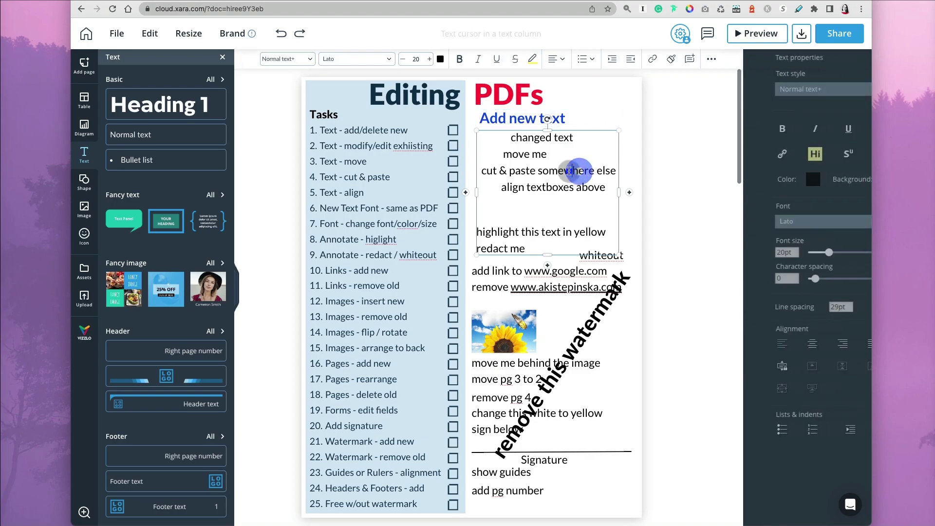
{"action": "triple_click", "coordinate": [581, 171]}
{"action": "key", "text": "ctrl+x"}
{"action": "left_click", "coordinate": [624, 109]}
{"action": "left_click_drag", "start_coordinate": [592, 145], "coordinate": [589, 167]}
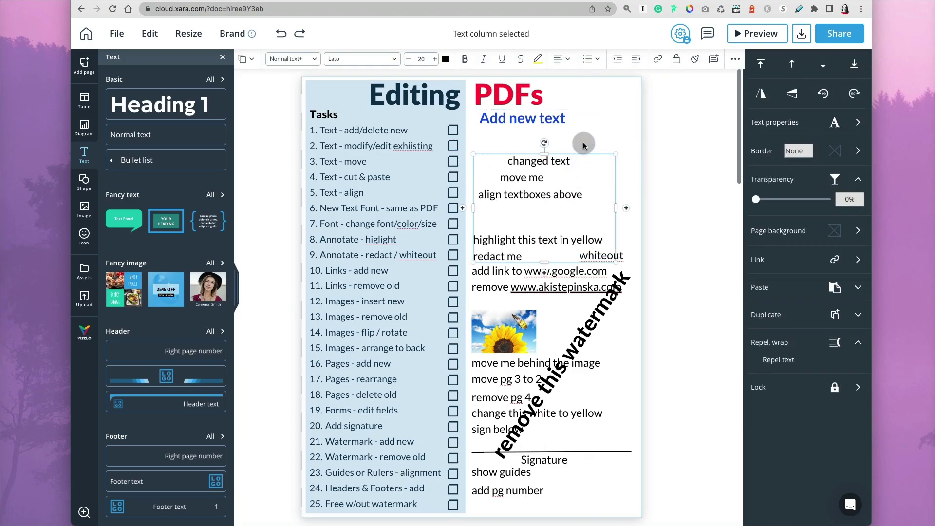
{"action": "left_click", "coordinate": [584, 142]}
{"action": "key", "text": "ctrl+v"}
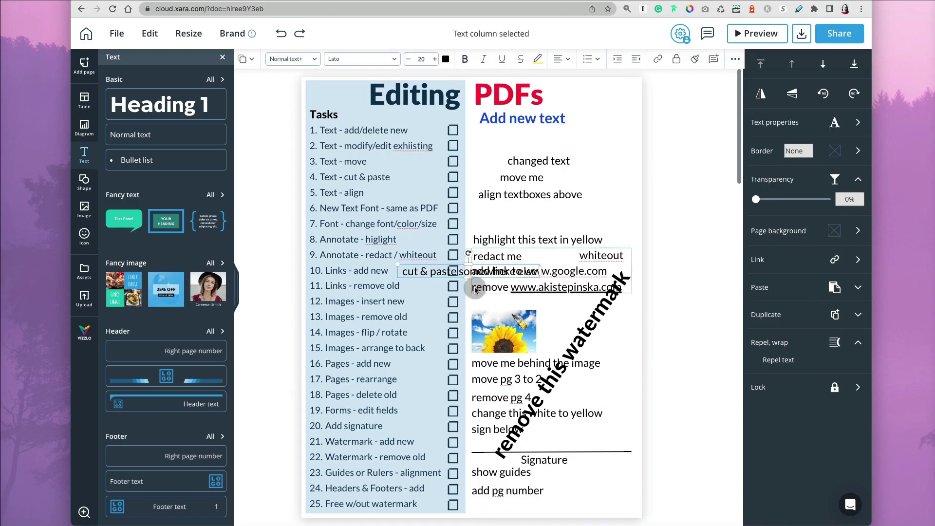
{"action": "left_click_drag", "start_coordinate": [479, 279], "coordinate": [570, 147]}
Step: Make the whole "cut & paste somewhere else" line bold and set its font to Open Sans
{"action": "double_click", "coordinate": [569, 144]}
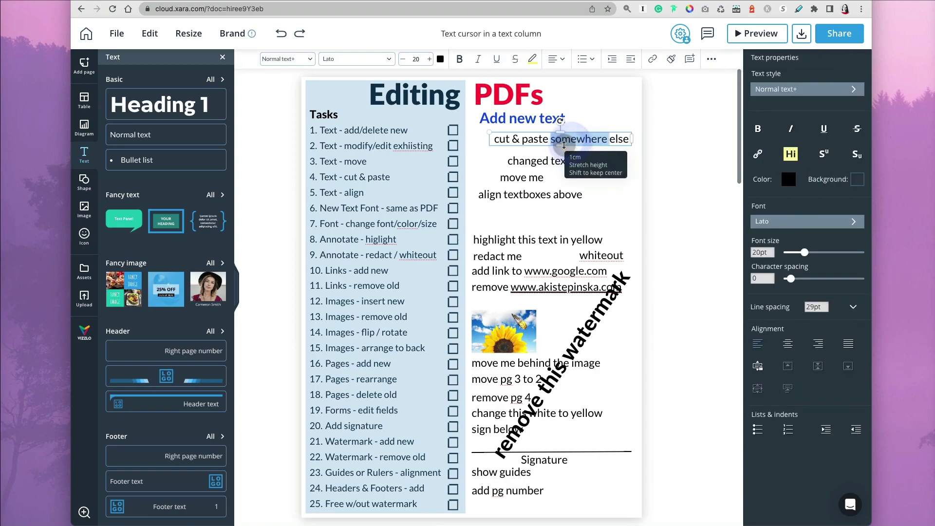
{"action": "key", "text": "super+a"}
{"action": "left_click", "coordinate": [757, 129]}
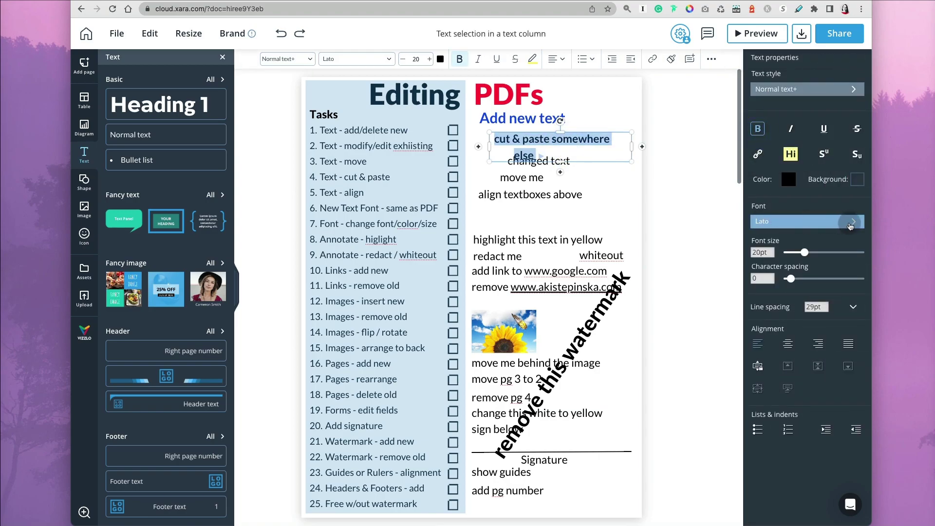
{"action": "left_click", "coordinate": [851, 223]}
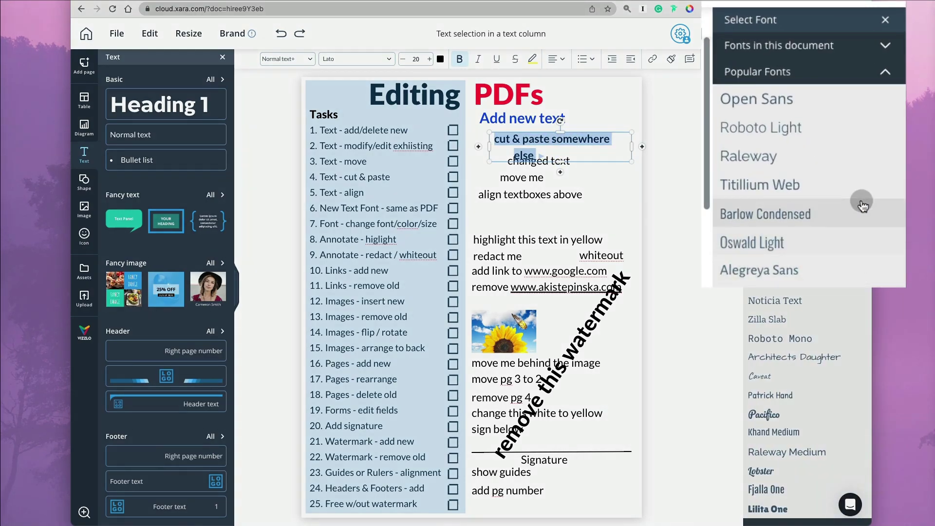
{"action": "left_click", "coordinate": [853, 102]}
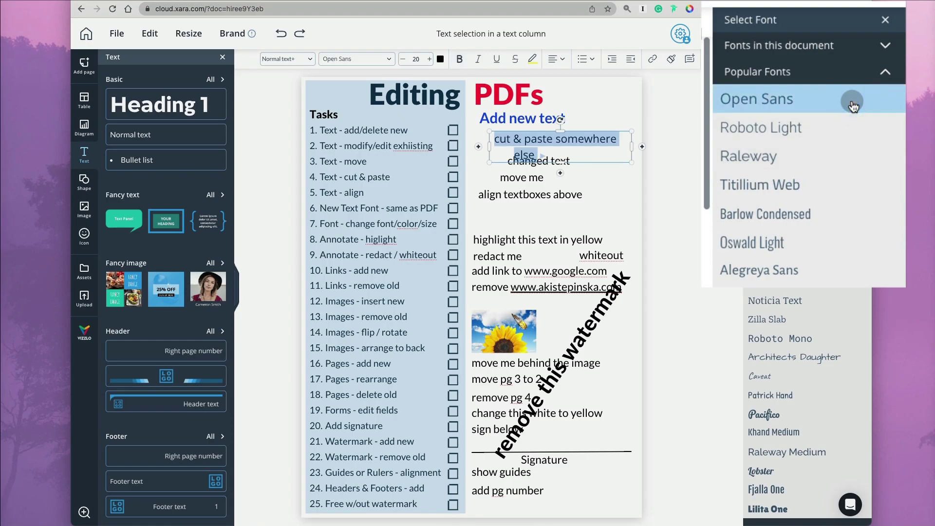
Step: Apply the document's PDF-Lato-Black font to the "cut & paste somewhere else" line and replace that font with Lato for its missing characters
{"action": "left_click", "coordinate": [885, 45]}
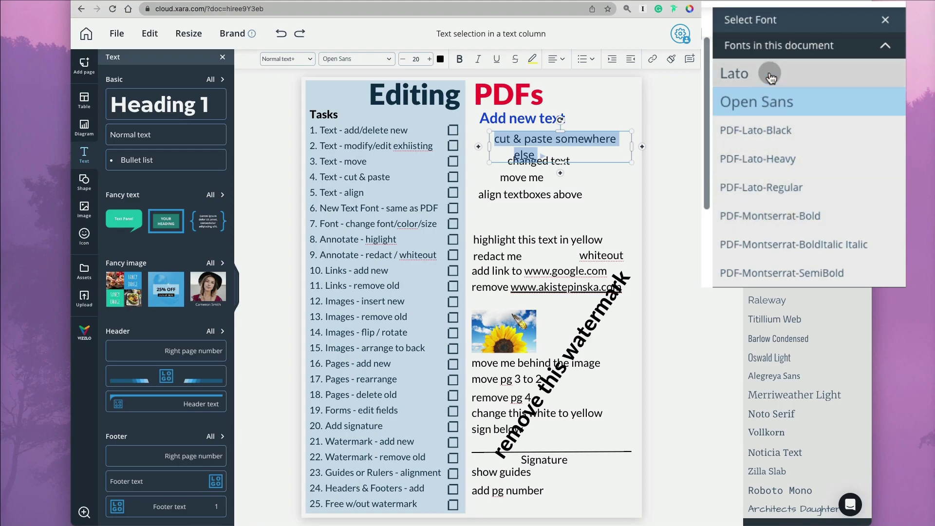
{"action": "left_click", "coordinate": [769, 138]}
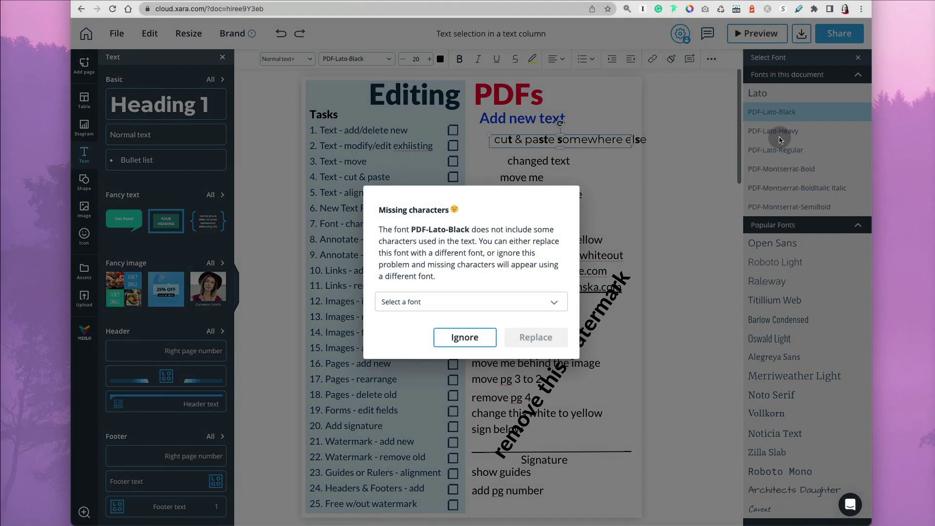
{"action": "left_click", "coordinate": [551, 302]}
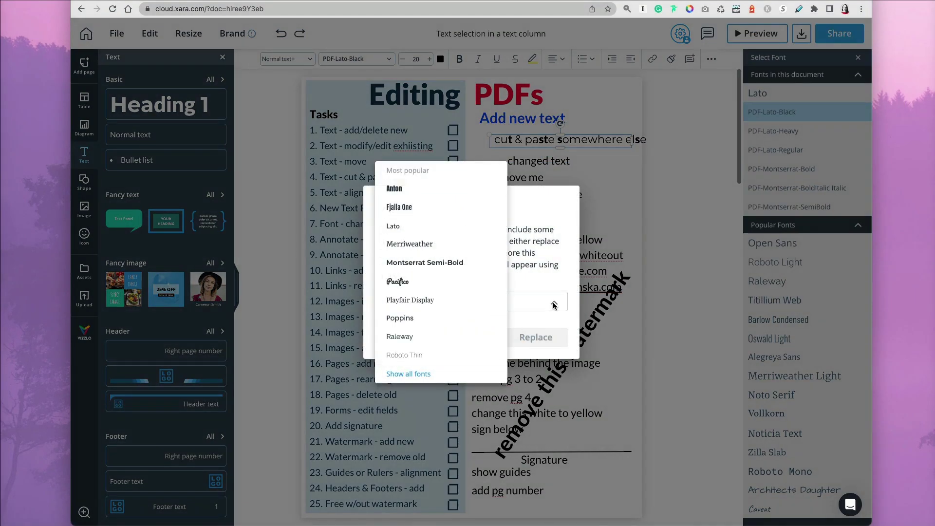
{"action": "left_click", "coordinate": [403, 232]}
{"action": "left_click", "coordinate": [537, 337]}
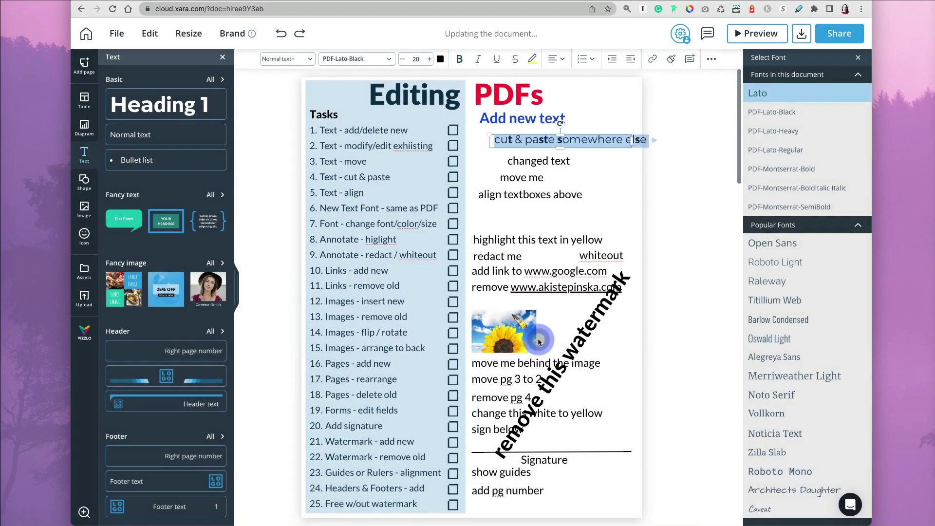
{"action": "left_click", "coordinate": [858, 77]}
{"action": "left_click", "coordinate": [858, 59]}
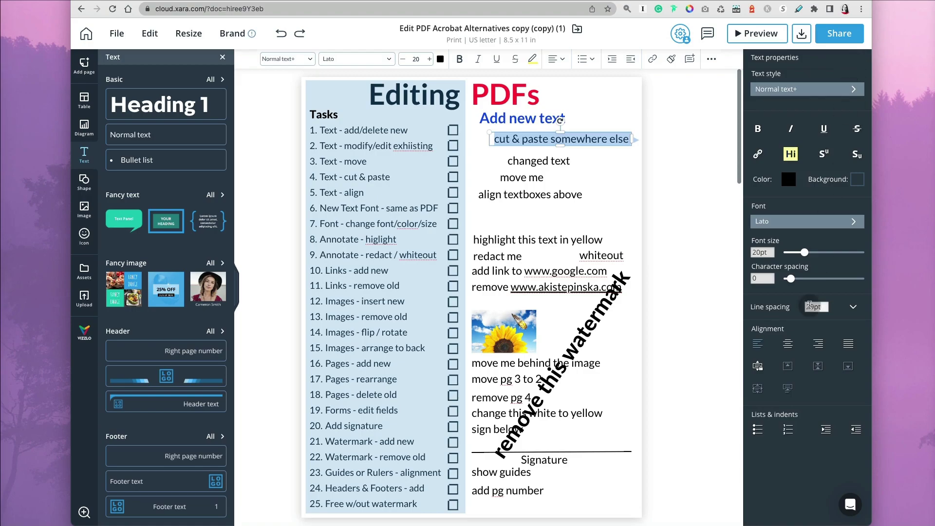
Step: Justify the "cut & paste somewhere else" line and move its box left to line up beneath "Add new text"
{"action": "left_click", "coordinate": [811, 348]}
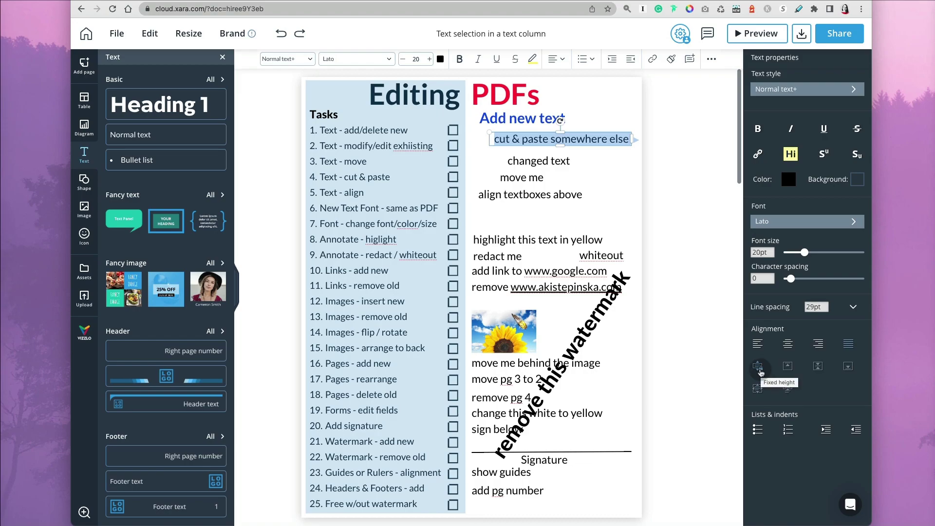
{"action": "left_click", "coordinate": [619, 121]}
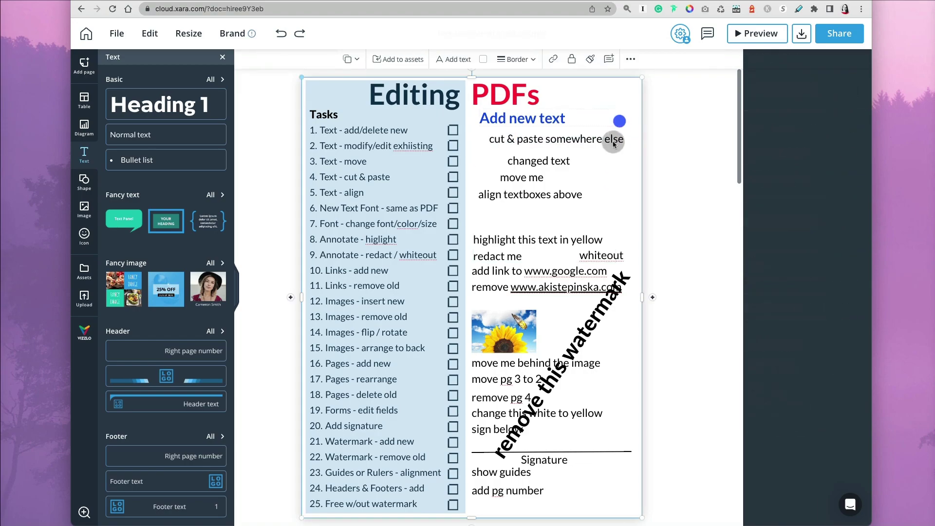
{"action": "left_click_drag", "start_coordinate": [612, 144], "coordinate": [595, 148]}
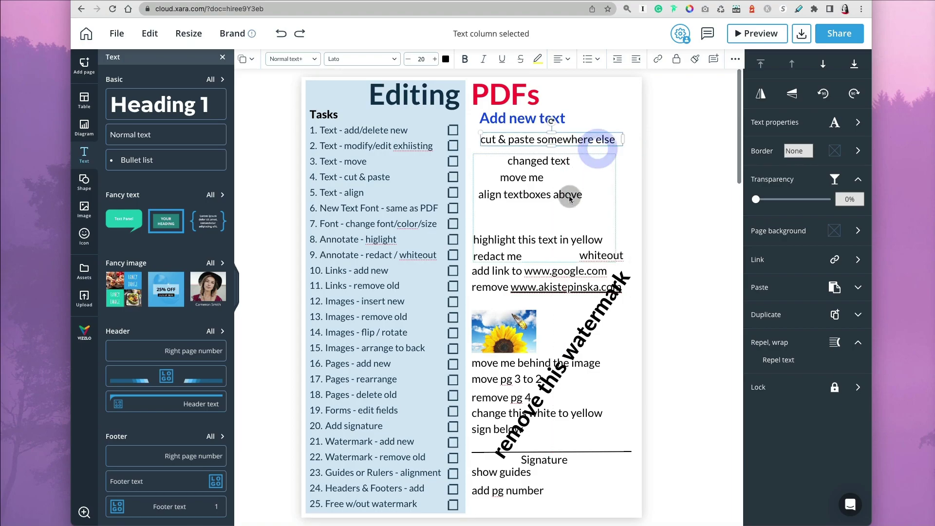
Step: Move the "changed text" block up and right so its left edge lines up with the "cut & paste somewhere else" box
{"action": "mouse_move", "coordinate": [567, 193]}
{"action": "left_mouse_down"}
{"action": "mouse_move", "coordinate": [578, 194]}
{"action": "mouse_move", "coordinate": [574, 185]}
{"action": "left_mouse_up"}
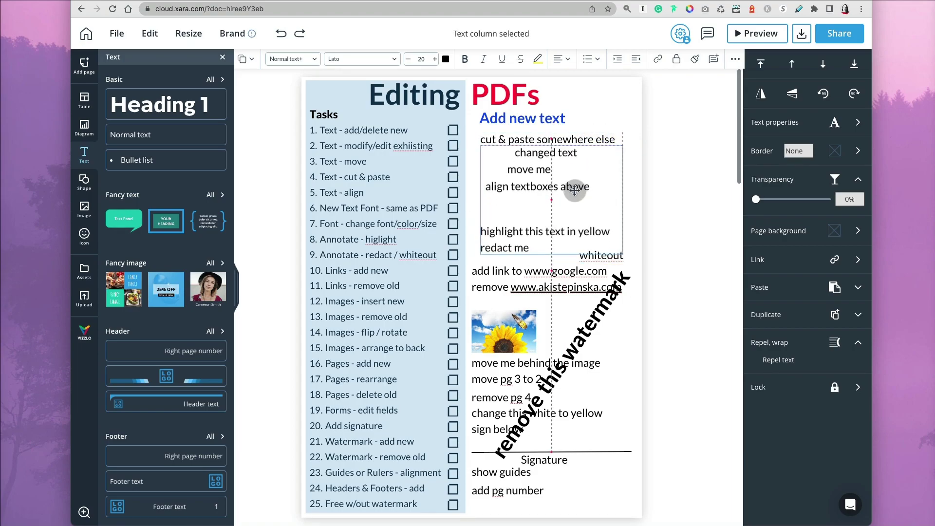
{"action": "triple_click", "coordinate": [556, 154]}
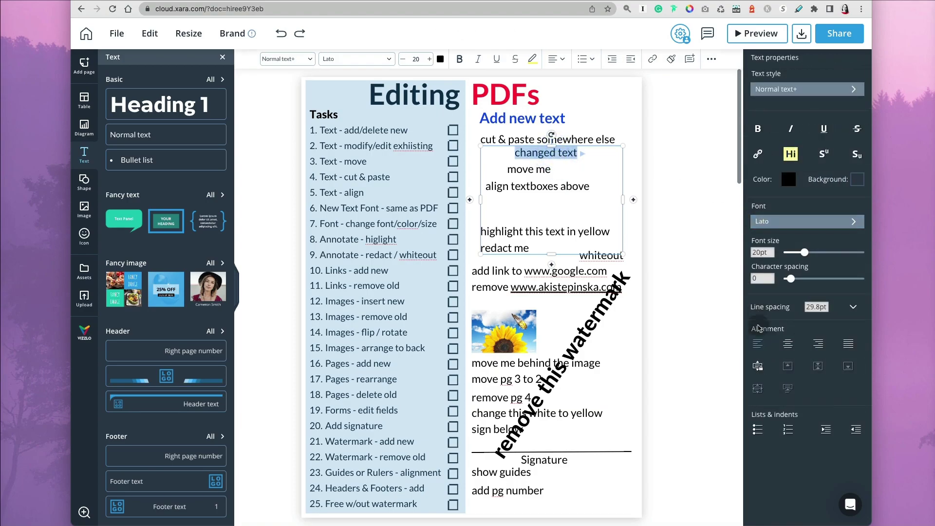
{"action": "left_click", "coordinate": [548, 188]}
{"action": "left_click", "coordinate": [512, 156]}
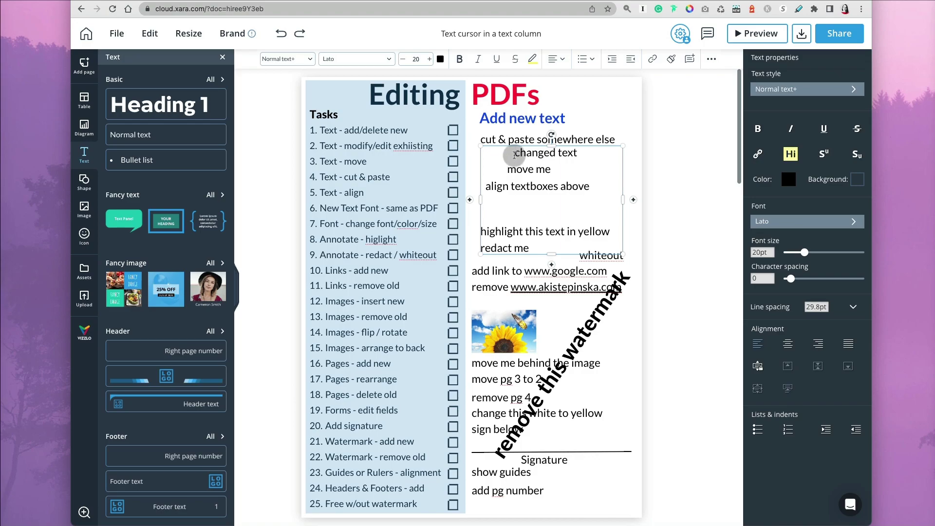
{"action": "left_click", "coordinate": [485, 155]}
{"action": "left_click", "coordinate": [488, 194]}
{"action": "left_click_drag", "start_coordinate": [480, 201], "coordinate": [479, 203]}
{"action": "left_click", "coordinate": [635, 218]}
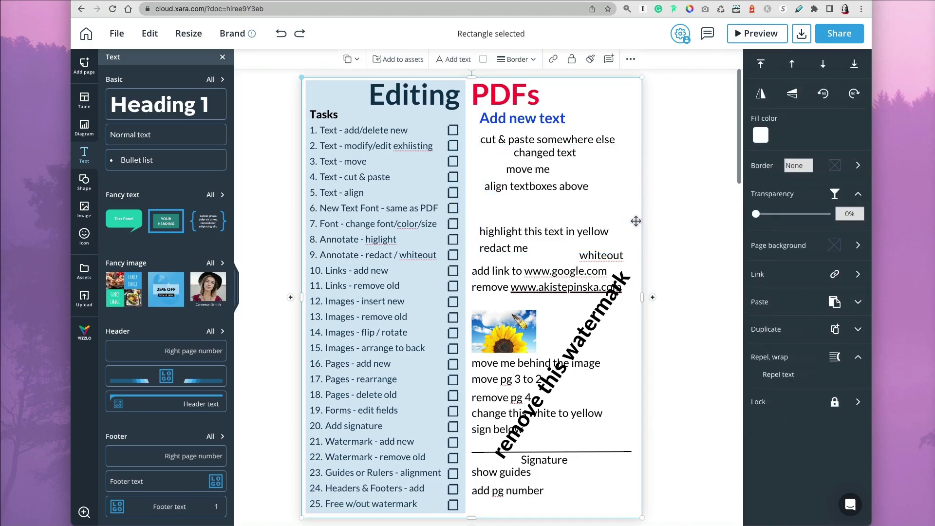
Step: Highlight the "highlight this text in yellow" line in yellow and check its background color options
{"action": "left_click", "coordinate": [552, 232]}
{"action": "triple_click", "coordinate": [551, 232]}
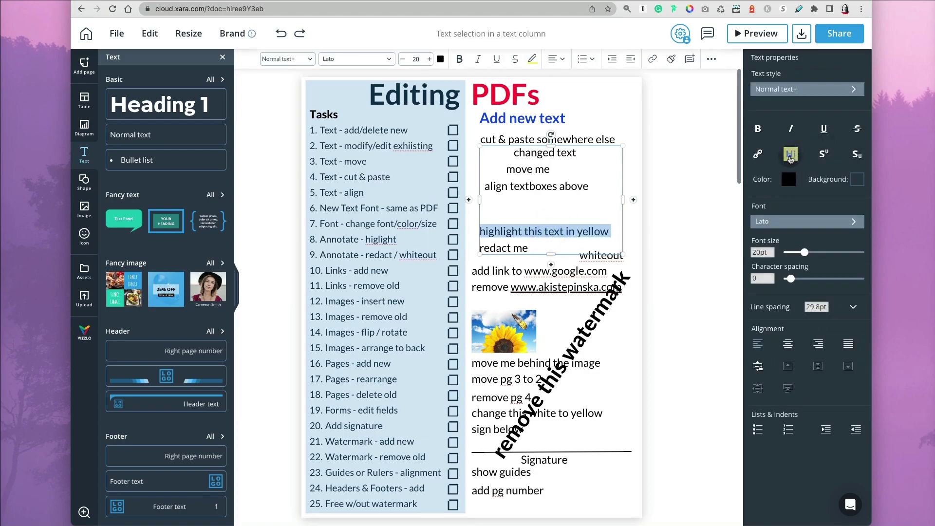
{"action": "left_click", "coordinate": [855, 183]}
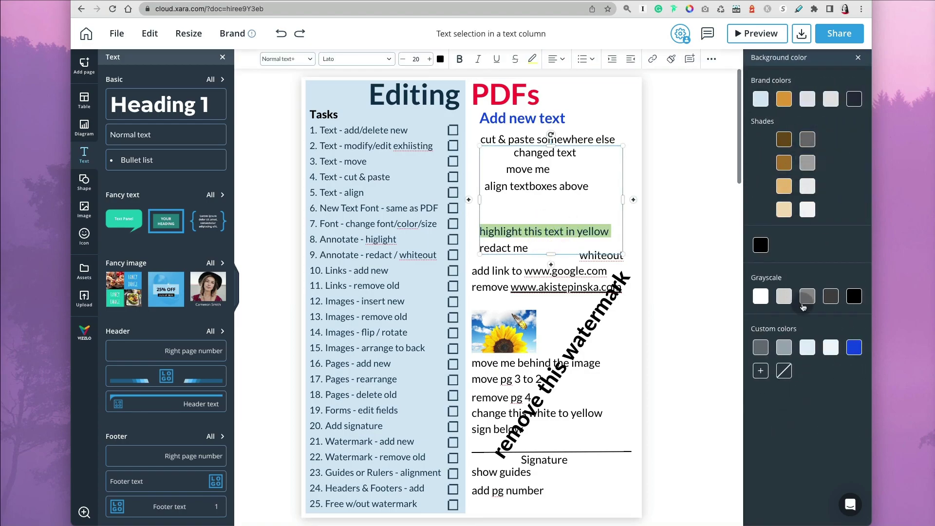
{"action": "left_click", "coordinate": [856, 58]}
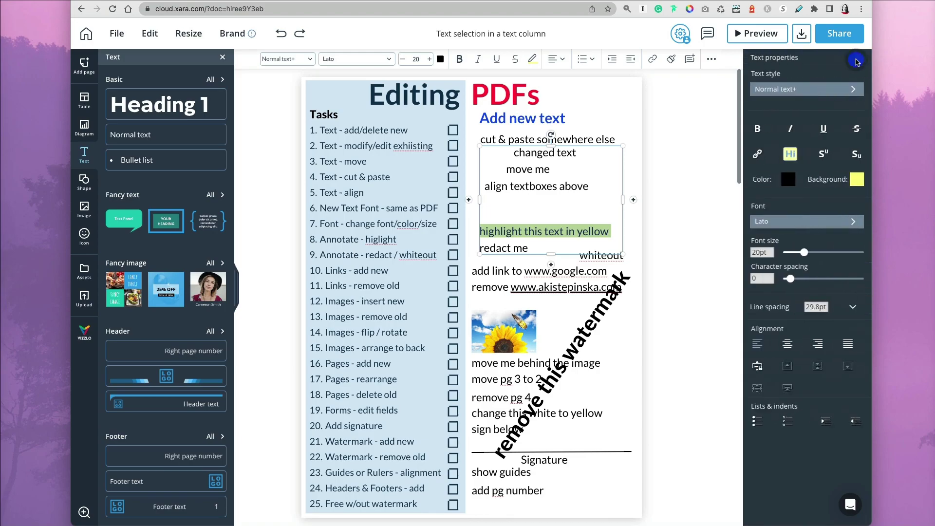
{"action": "left_click", "coordinate": [641, 219]}
{"action": "left_click", "coordinate": [606, 258]}
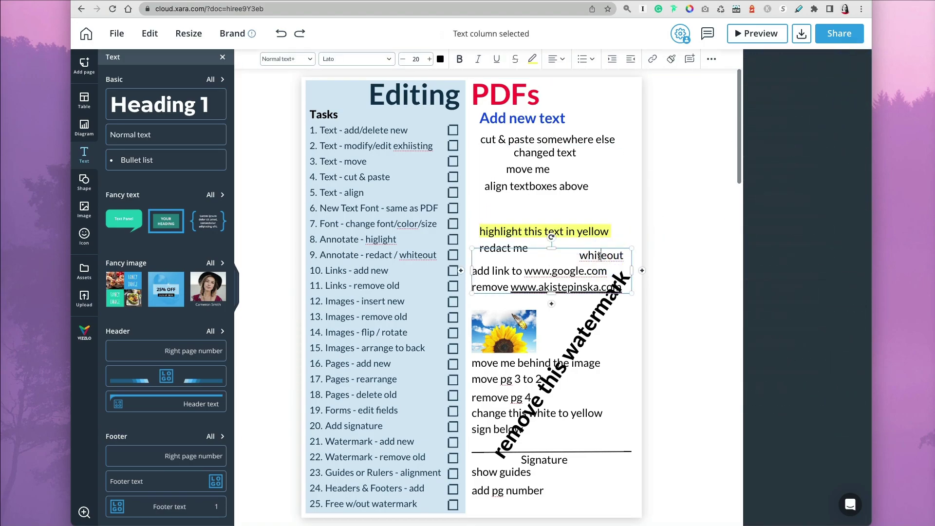
{"action": "double_click", "coordinate": [599, 256]}
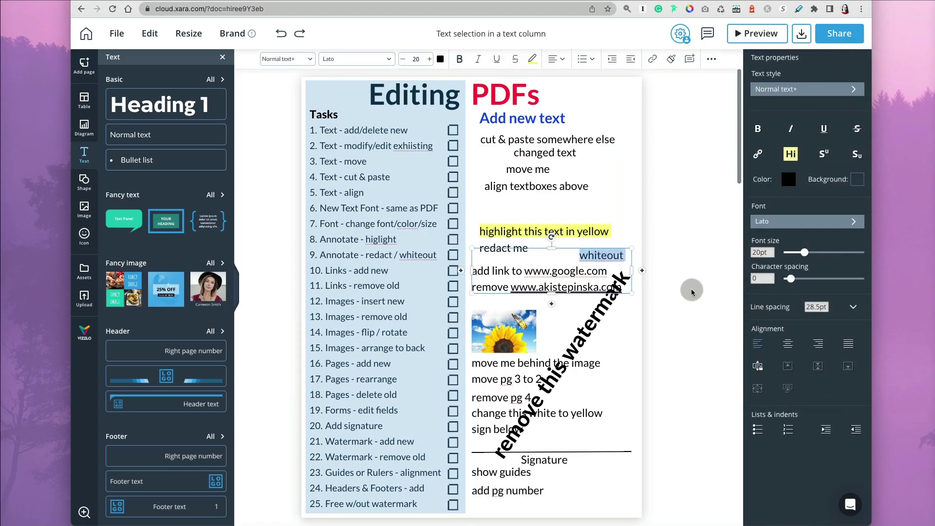
{"action": "left_click", "coordinate": [635, 310]}
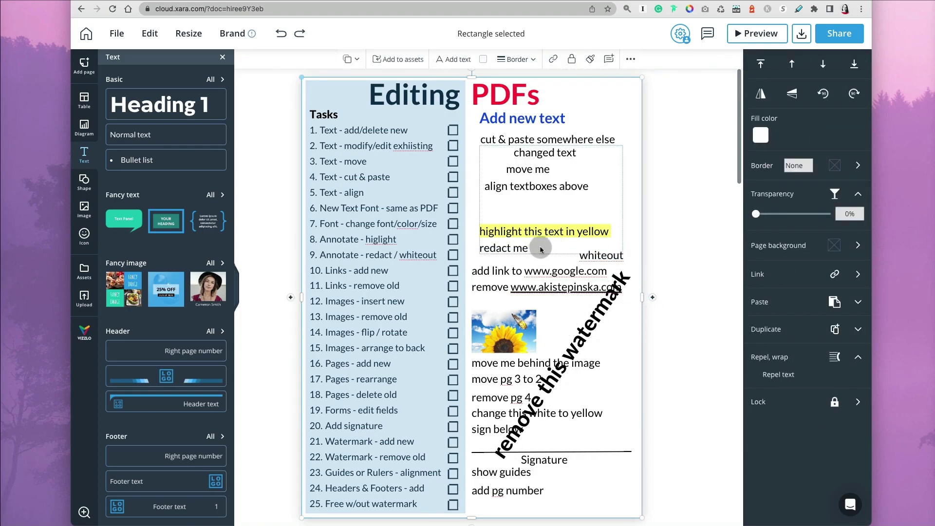
{"action": "left_click", "coordinate": [520, 260]}
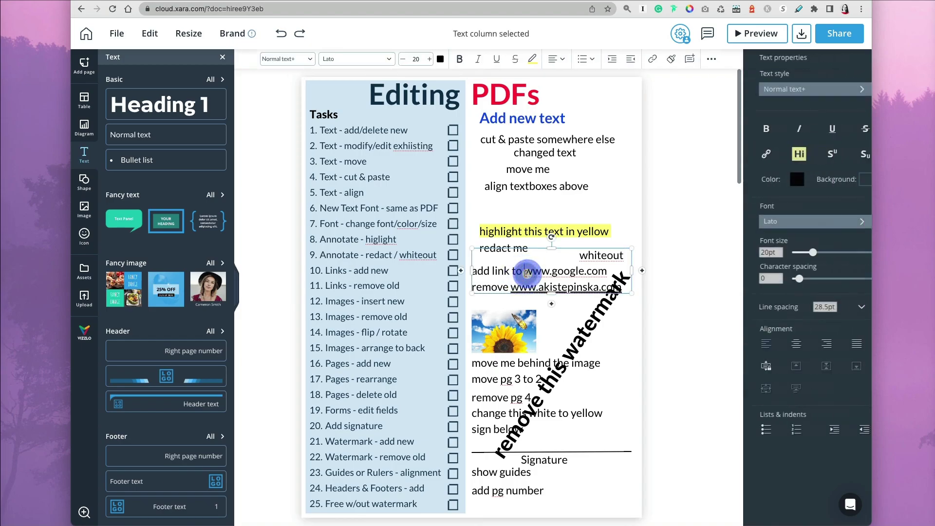
{"action": "left_click_drag", "start_coordinate": [525, 271], "coordinate": [596, 276]}
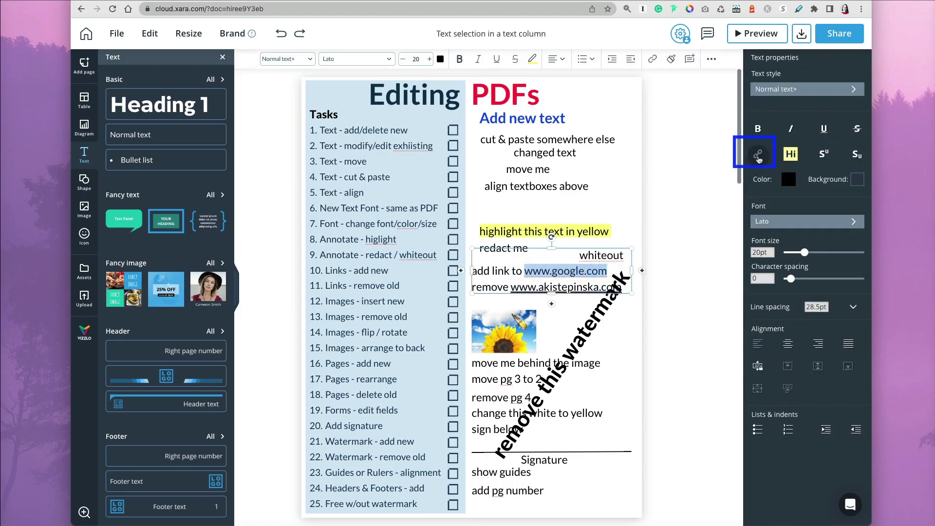
{"action": "left_click", "coordinate": [757, 155]}
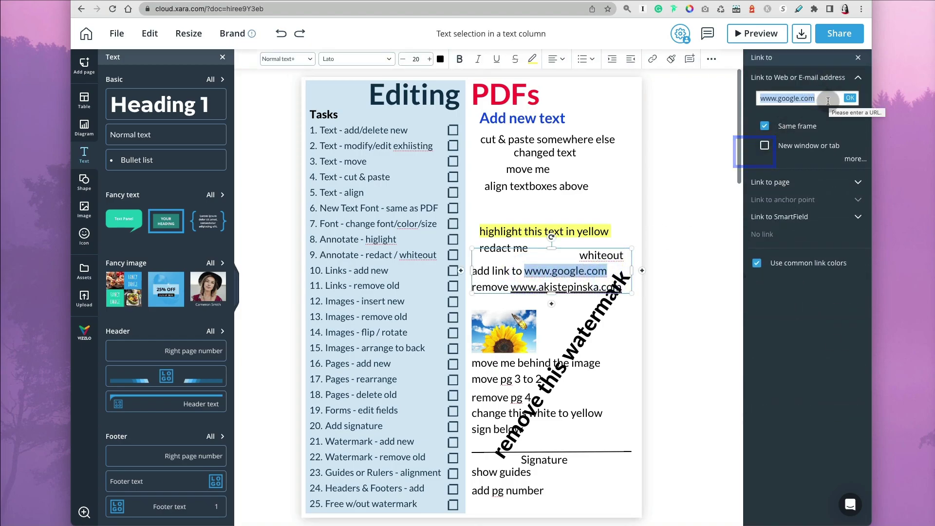
{"action": "left_click", "coordinate": [858, 182]}
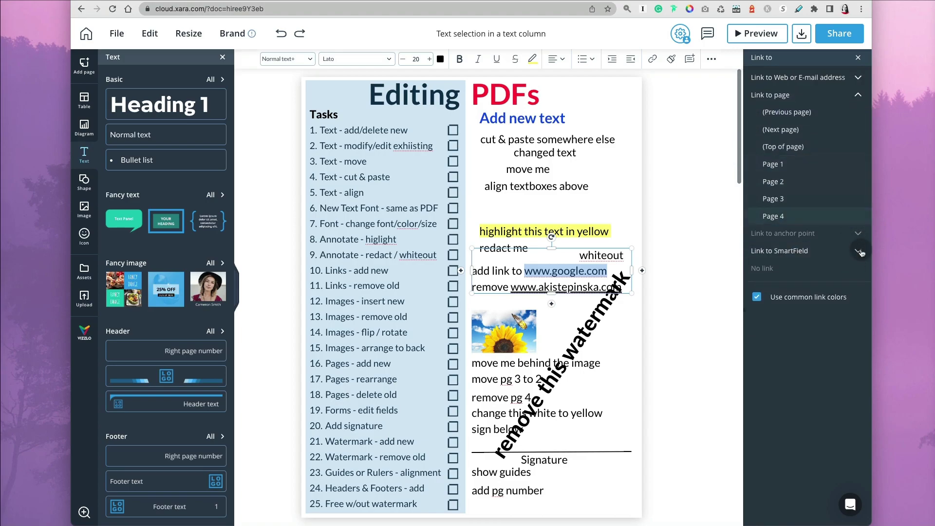
{"action": "left_click", "coordinate": [858, 253]}
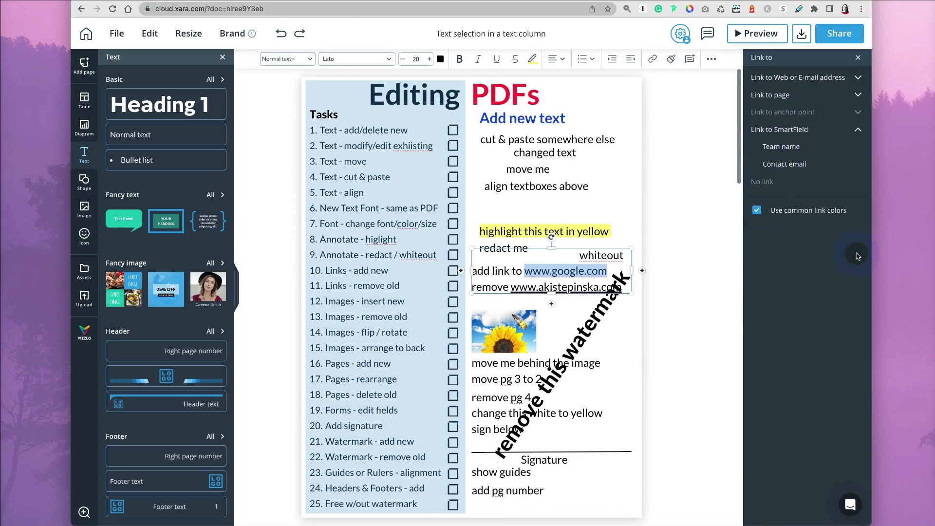
{"action": "left_click", "coordinate": [858, 58]}
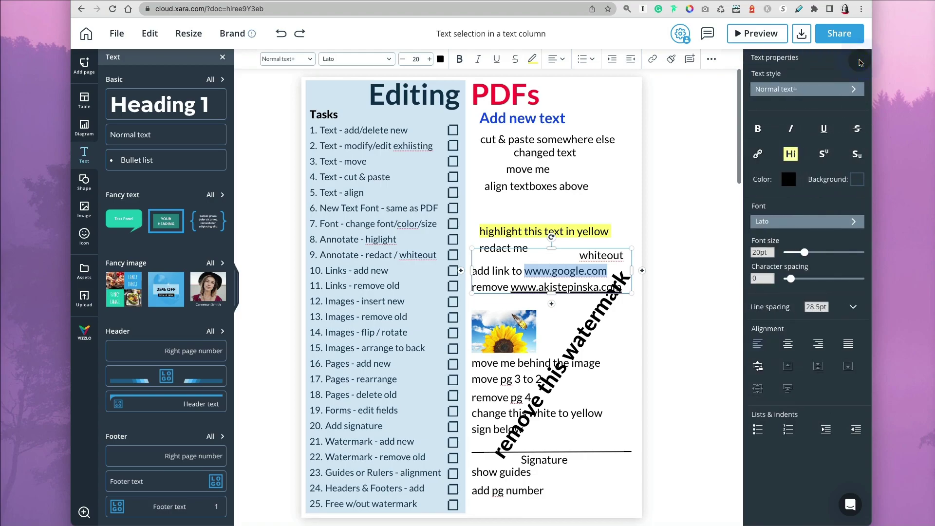
{"action": "left_click", "coordinate": [647, 288]}
Step: Check the link settings of the web address in the "remove" line
{"action": "left_click", "coordinate": [536, 282]}
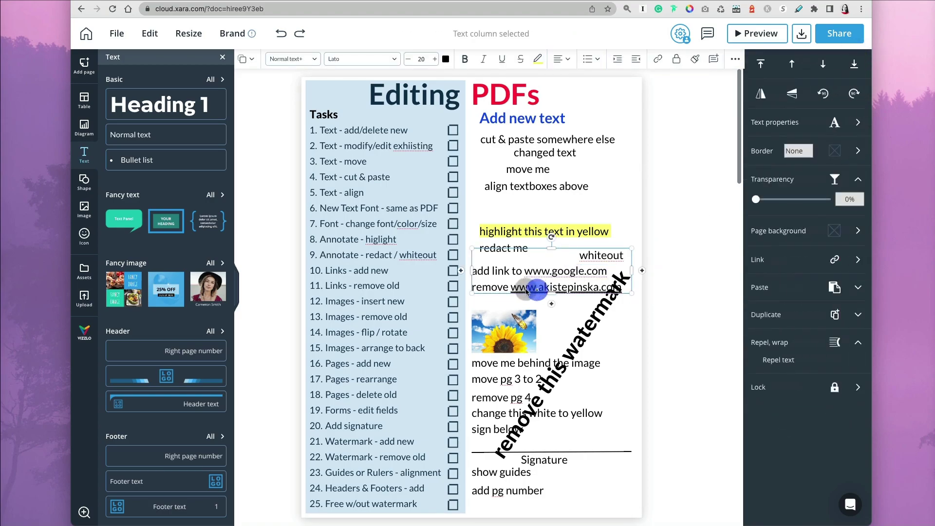
{"action": "left_click_drag", "start_coordinate": [511, 287], "coordinate": [620, 292]}
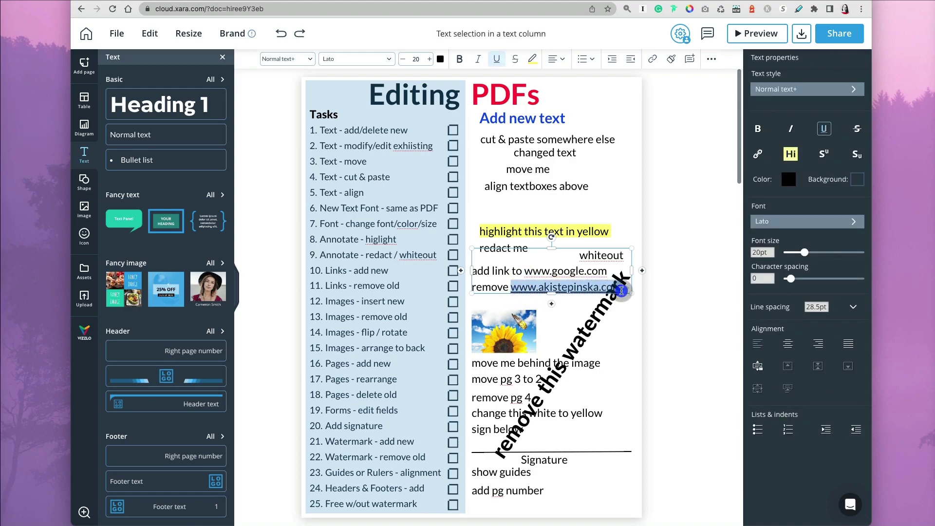
{"action": "left_click", "coordinate": [757, 154]}
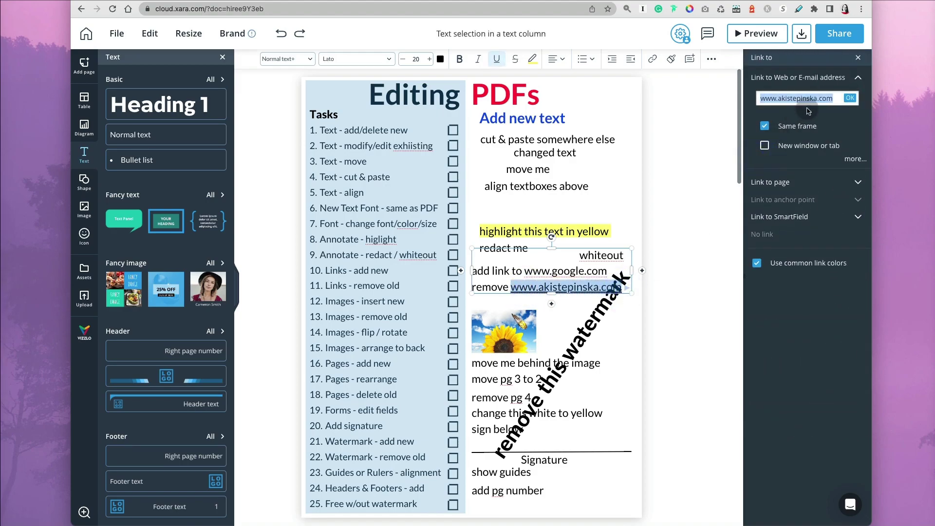
{"action": "left_click", "coordinate": [855, 63]}
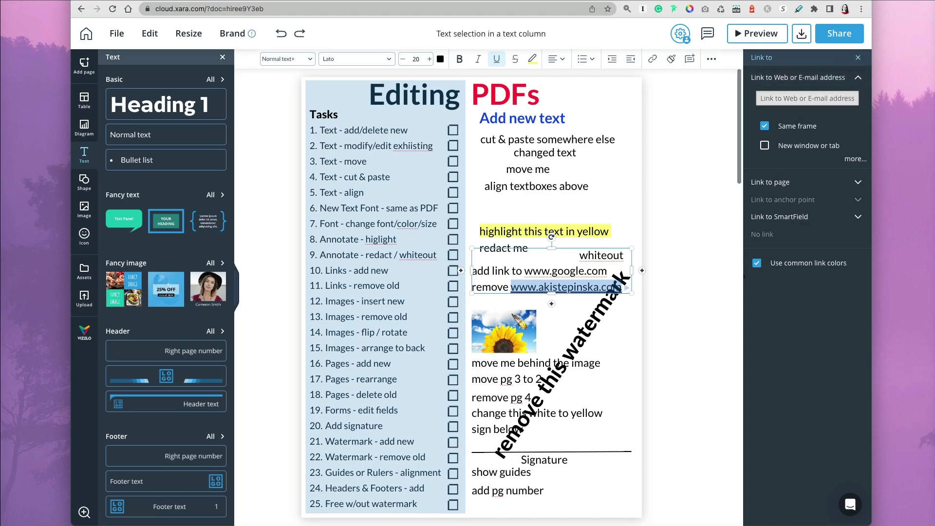
{"action": "left_click", "coordinate": [656, 284]}
Step: Remove the underline from the web address in the "remove" line
{"action": "left_click", "coordinate": [577, 289]}
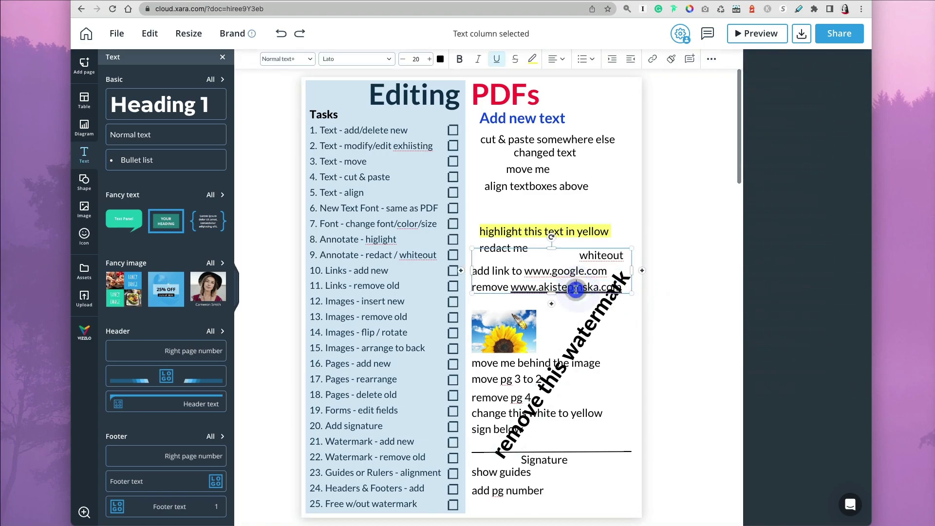
{"action": "triple_click", "coordinate": [571, 290]}
{"action": "double_click", "coordinate": [571, 289]}
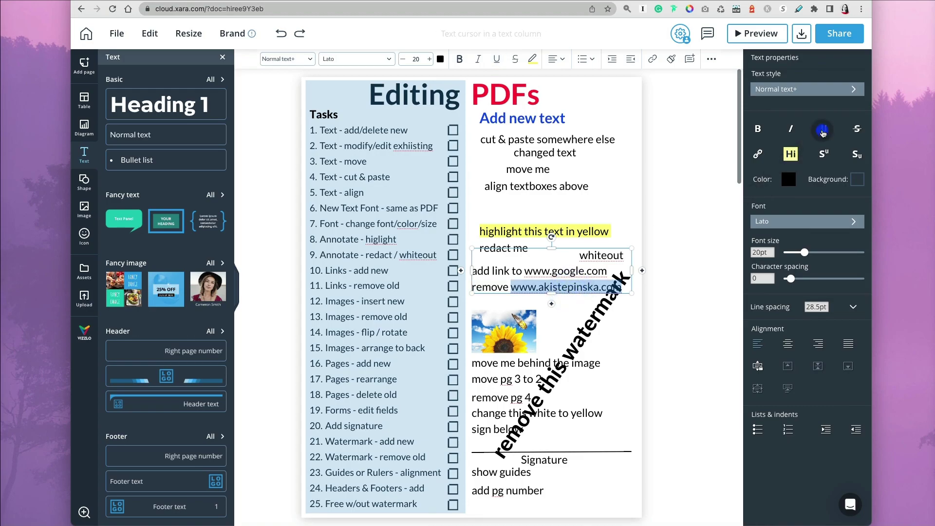
{"action": "left_click", "coordinate": [664, 289]}
Step: Delete the diagonal "remove this watermark" text and the sunflower image
{"action": "left_click", "coordinate": [583, 336]}
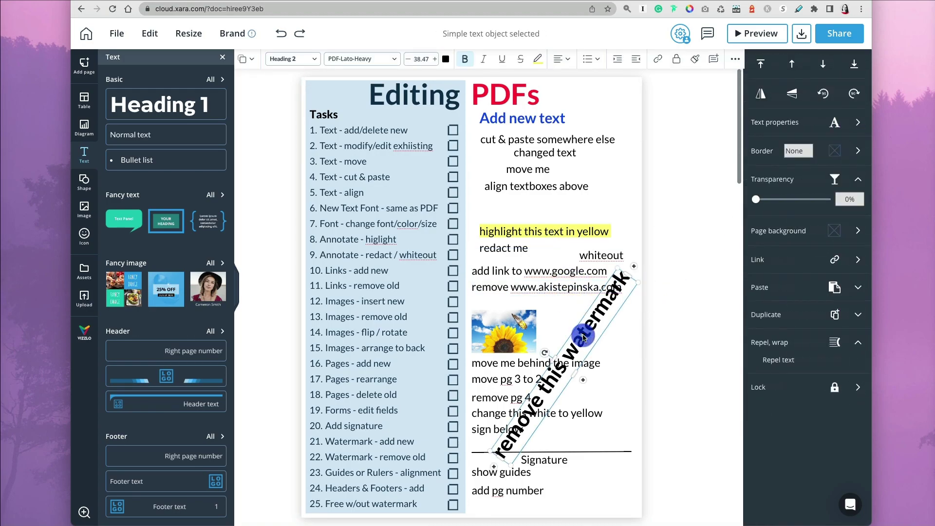
{"action": "left_click", "coordinate": [605, 348]}
{"action": "key", "text": "Delete"}
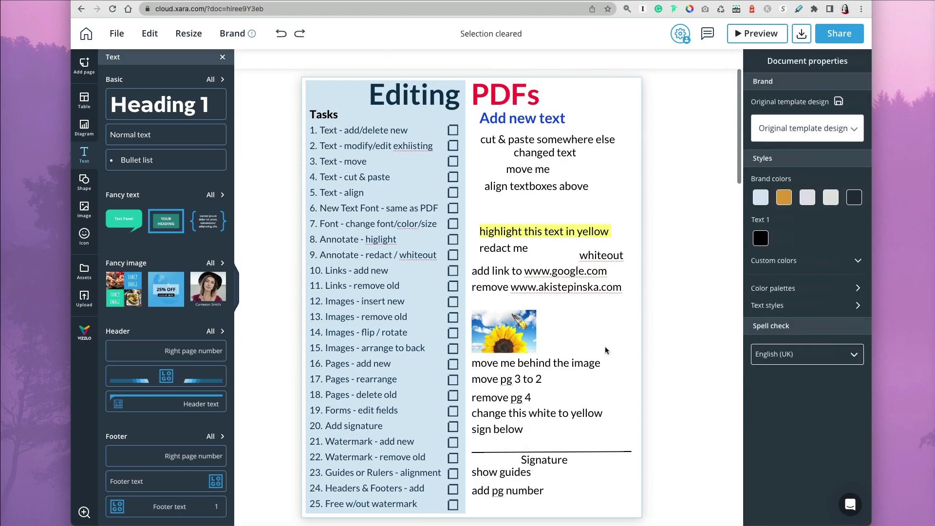
{"action": "left_click", "coordinate": [594, 336]}
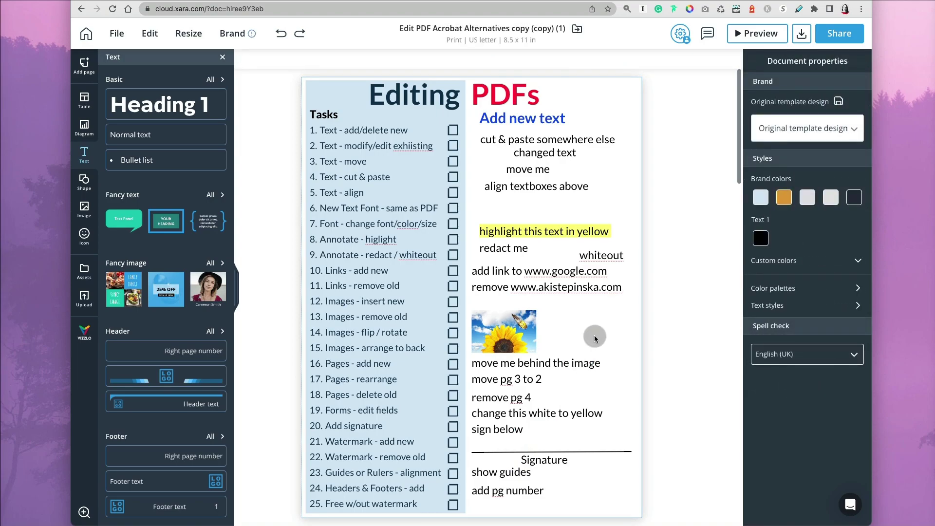
{"action": "left_click", "coordinate": [531, 328]}
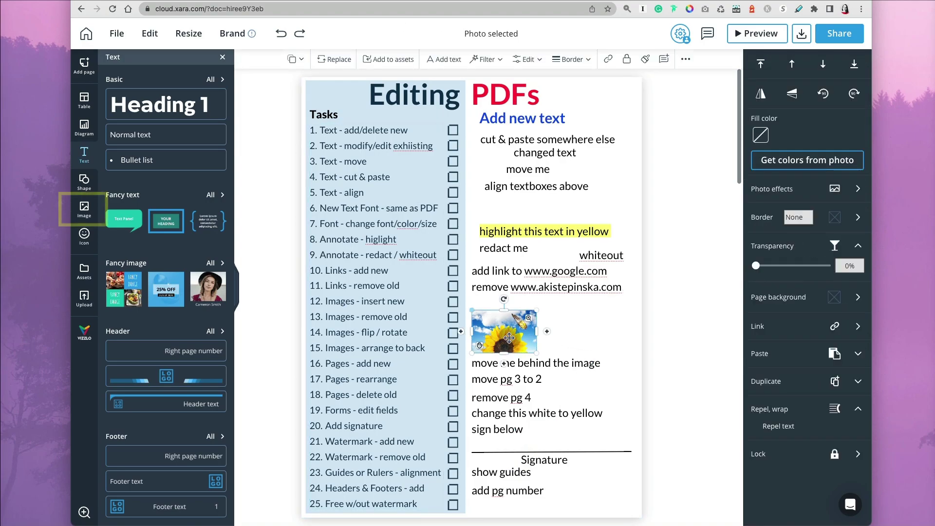
{"action": "key", "text": "Delete"}
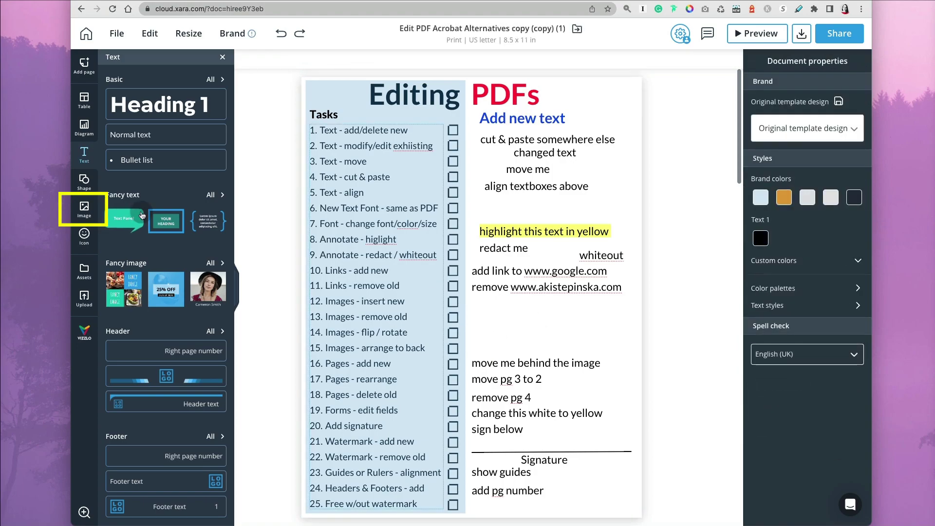
Step: Search the stock images for "flower"
{"action": "left_click", "coordinate": [84, 214]}
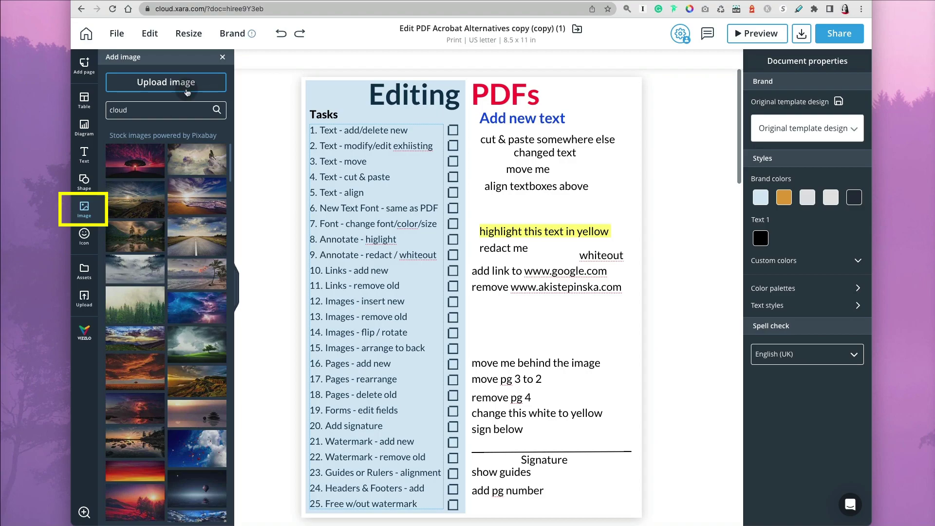
{"action": "left_click", "coordinate": [175, 110]}
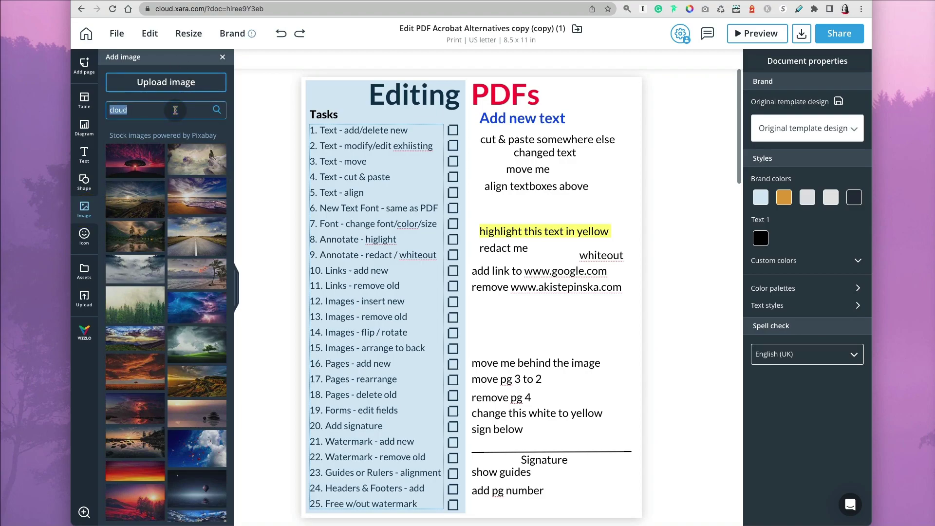
{"action": "type", "text": "flower"}
{"action": "key", "text": "Return"}
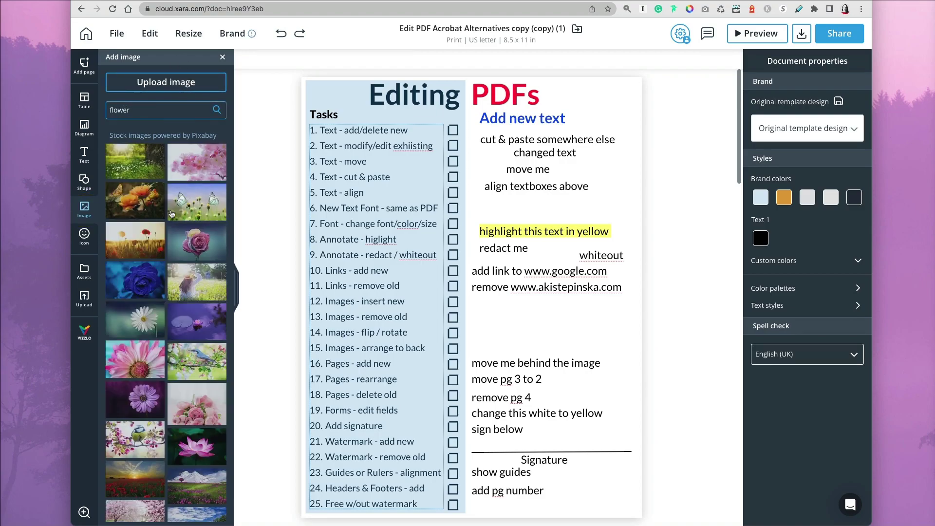
Step: Upload the image iPhone-City-Photography-AkiS-097.jpg from the computer onto the page
{"action": "left_click", "coordinate": [166, 81]}
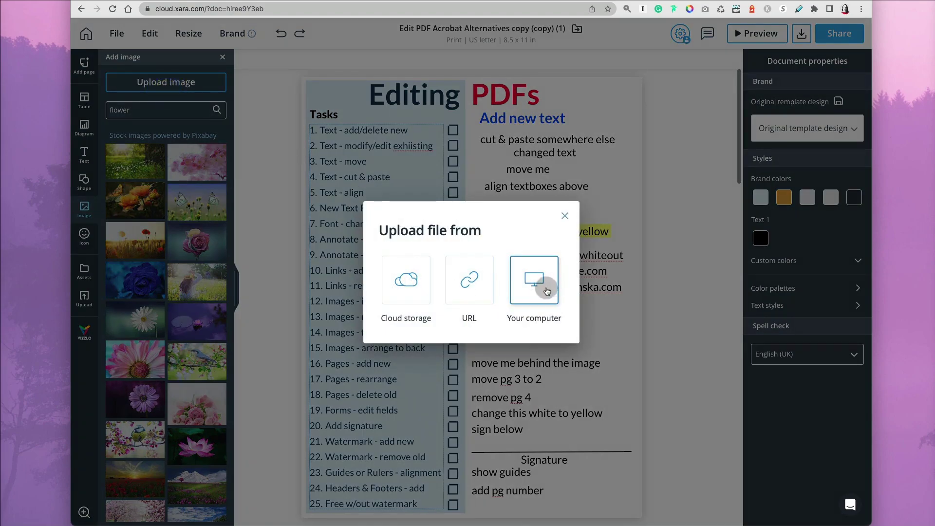
{"action": "left_click", "coordinate": [531, 285]}
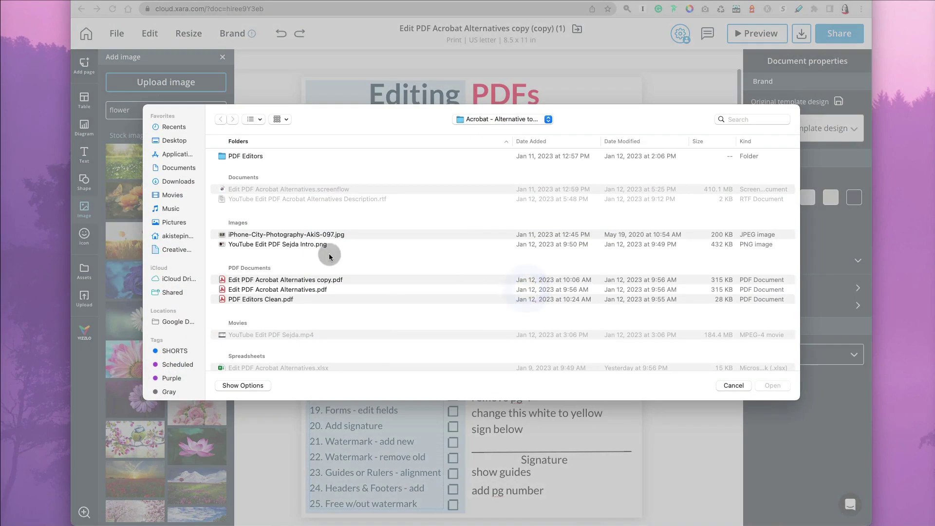
{"action": "double_click", "coordinate": [294, 236]}
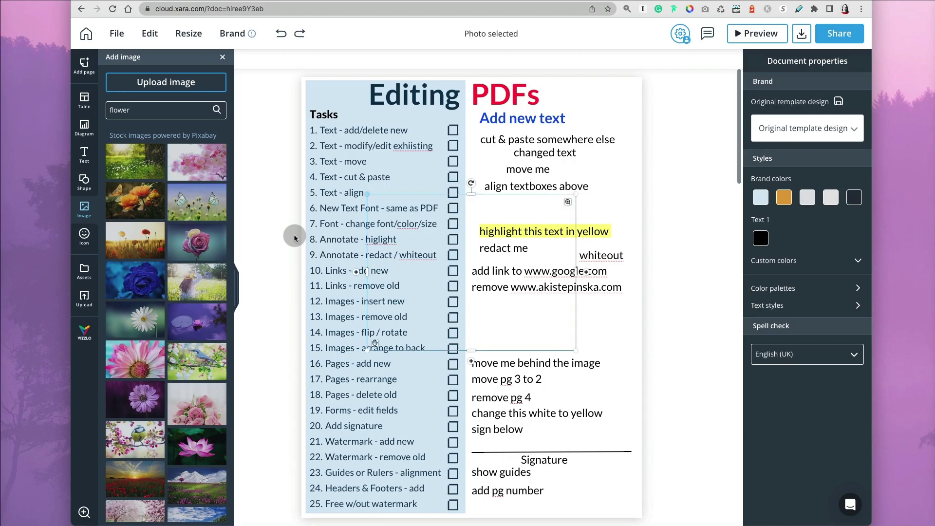
Step: Shrink the city photo to fit the gap above "move me behind the image" and tilt it slightly counterclockwise
{"action": "left_click_drag", "start_coordinate": [475, 309], "coordinate": [532, 416]}
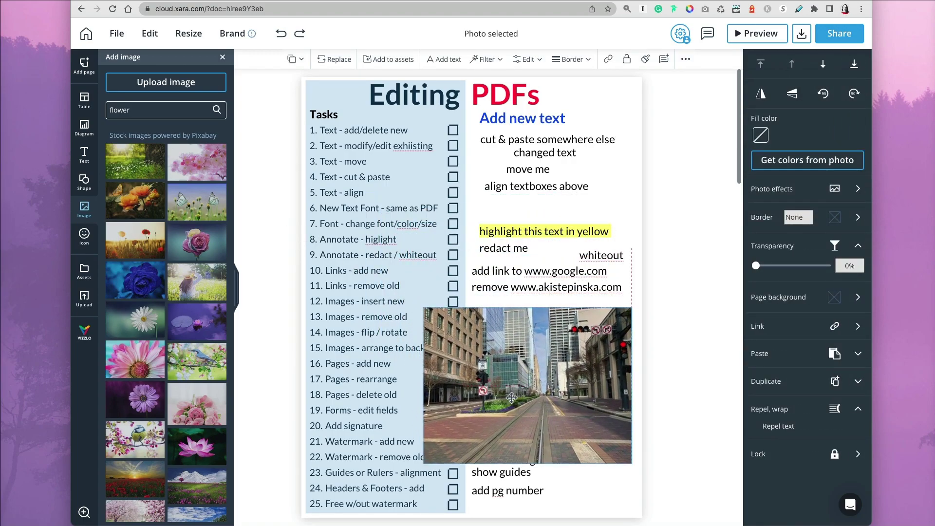
{"action": "left_click_drag", "start_coordinate": [426, 460], "coordinate": [561, 353]}
{"action": "left_click_drag", "start_coordinate": [601, 330], "coordinate": [514, 326]}
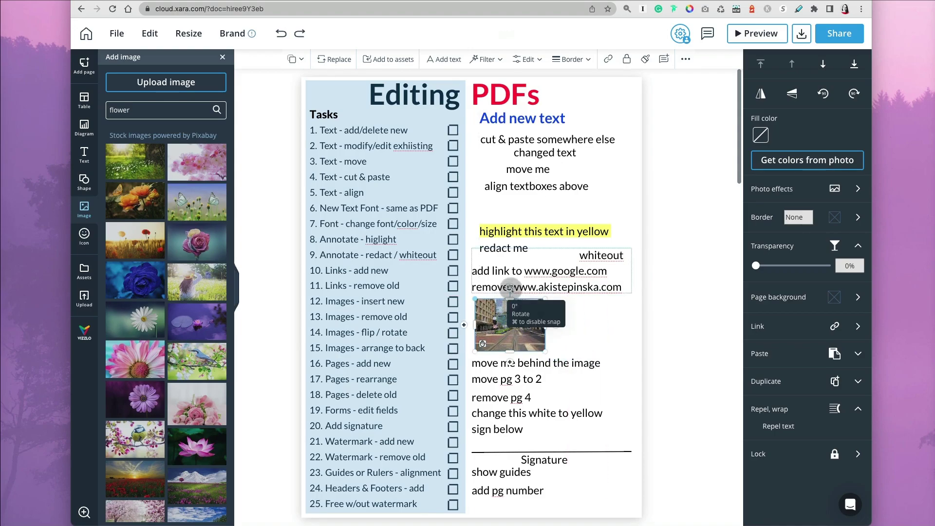
{"action": "left_click_drag", "start_coordinate": [510, 287], "coordinate": [506, 312]}
Step: Move the text block starting with "move me behind the image" up so its first line overlaps the city photo
{"action": "left_click", "coordinate": [532, 371]}
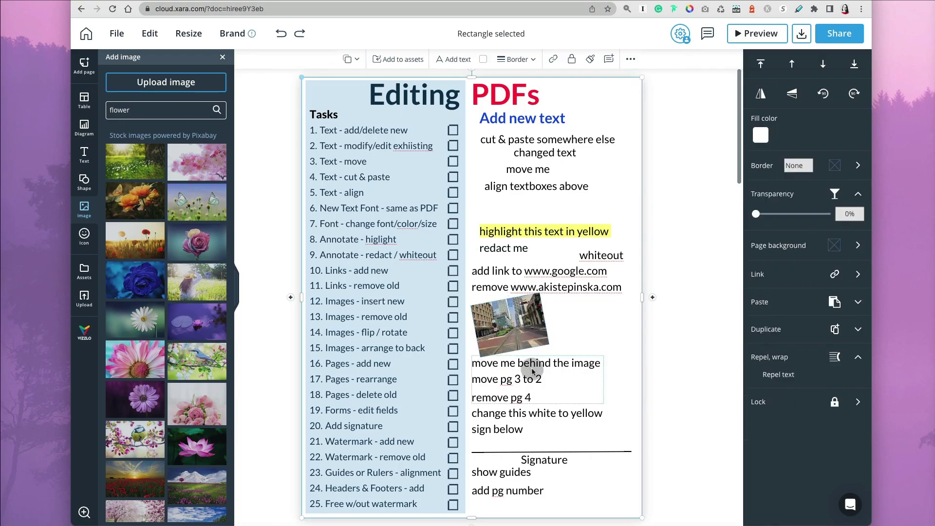
{"action": "mouse_move", "coordinate": [532, 371]}
{"action": "left_mouse_down"}
{"action": "mouse_move", "coordinate": [542, 344]}
{"action": "mouse_move", "coordinate": [539, 368]}
{"action": "left_mouse_up"}
{"action": "left_click", "coordinate": [601, 316]}
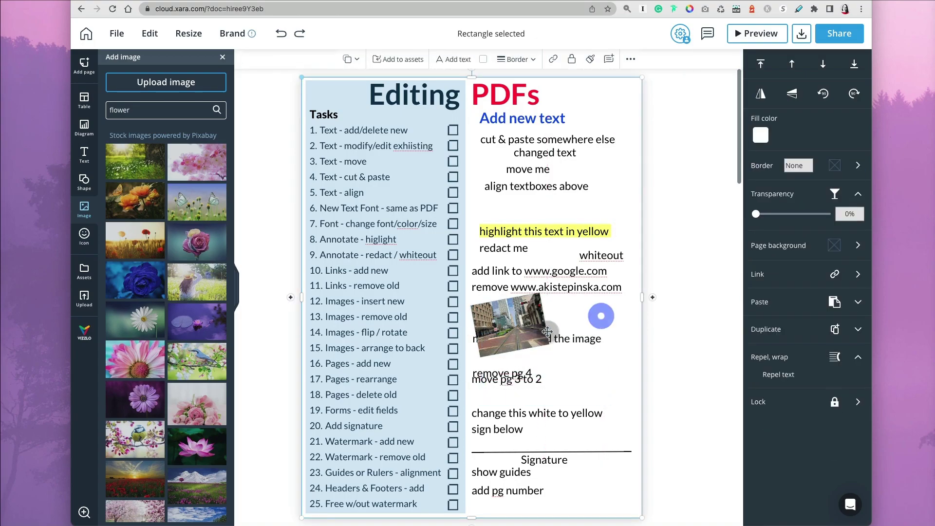
Step: Send the city photo to the very back of the page's stacking order
{"action": "left_click", "coordinate": [541, 333]}
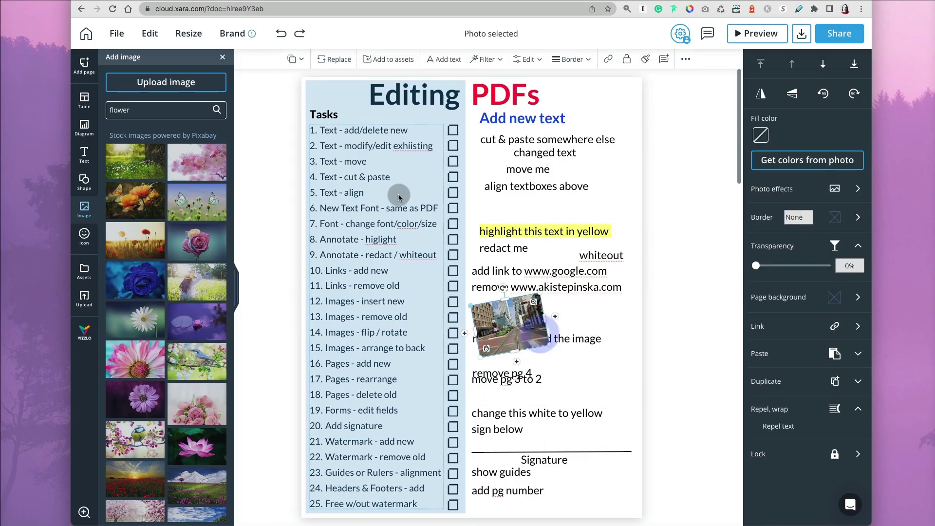
{"action": "left_click", "coordinate": [293, 59]}
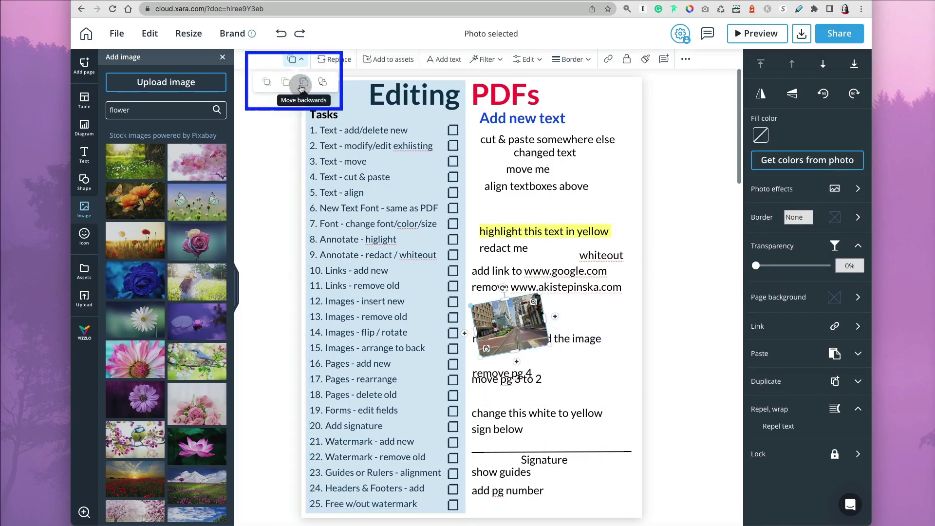
{"action": "left_click", "coordinate": [323, 84]}
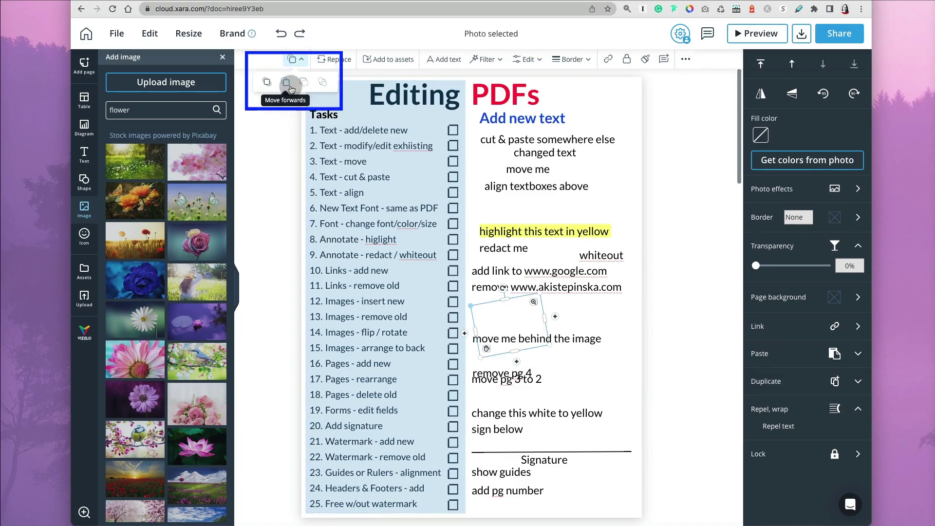
Step: Bring the city photo to the front of the page's stacking order
{"action": "left_click", "coordinate": [298, 59]}
{"action": "left_click", "coordinate": [270, 84]}
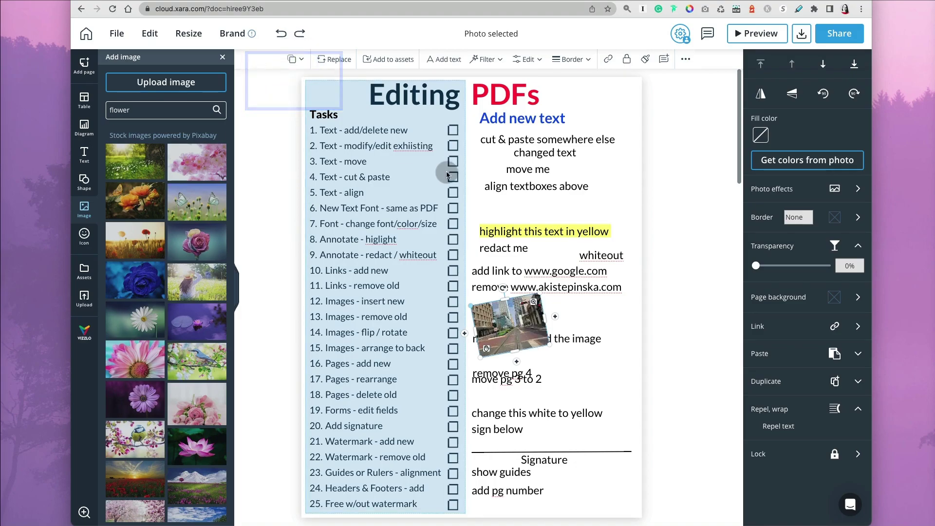
Step: Try to bring the text block starting with "move me behind the image" to the front of the stacking order
{"action": "left_click", "coordinate": [596, 358]}
{"action": "left_click", "coordinate": [254, 62]}
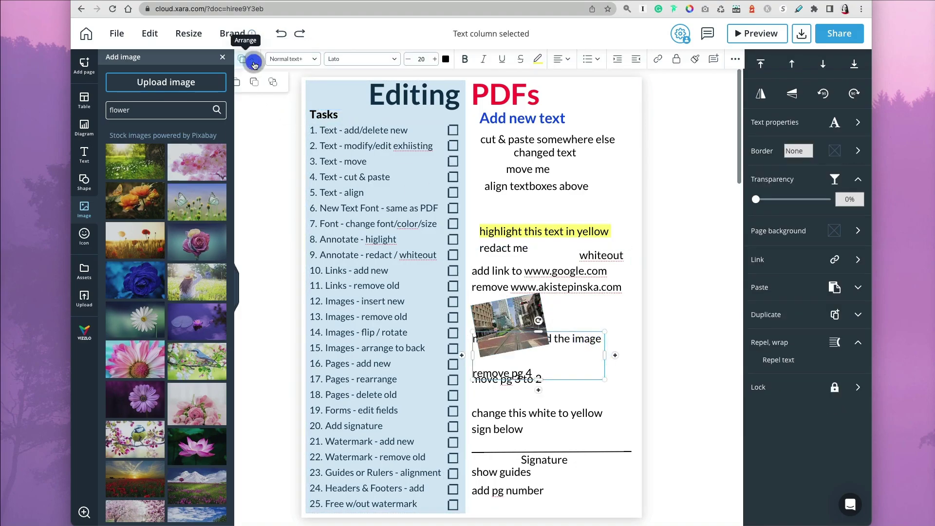
{"action": "left_click", "coordinate": [224, 58]}
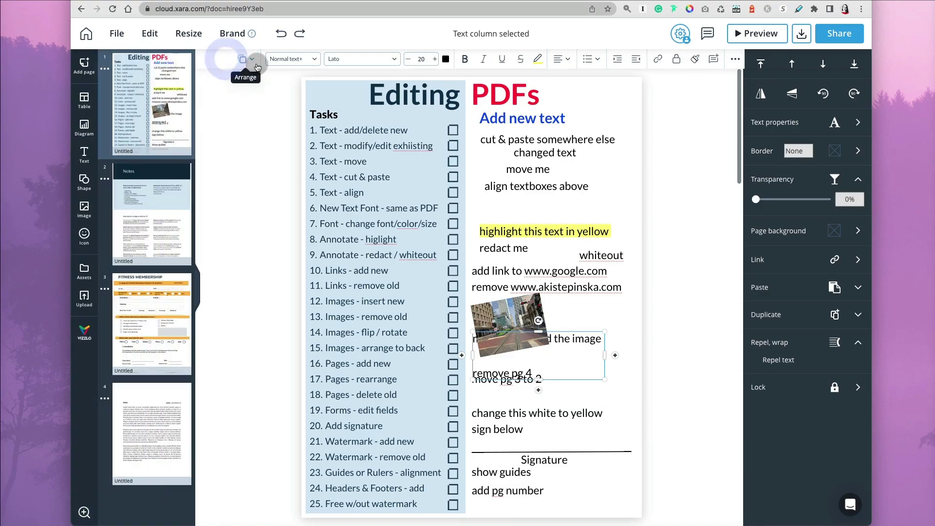
{"action": "left_click", "coordinate": [254, 66]}
{"action": "left_click", "coordinate": [241, 81]}
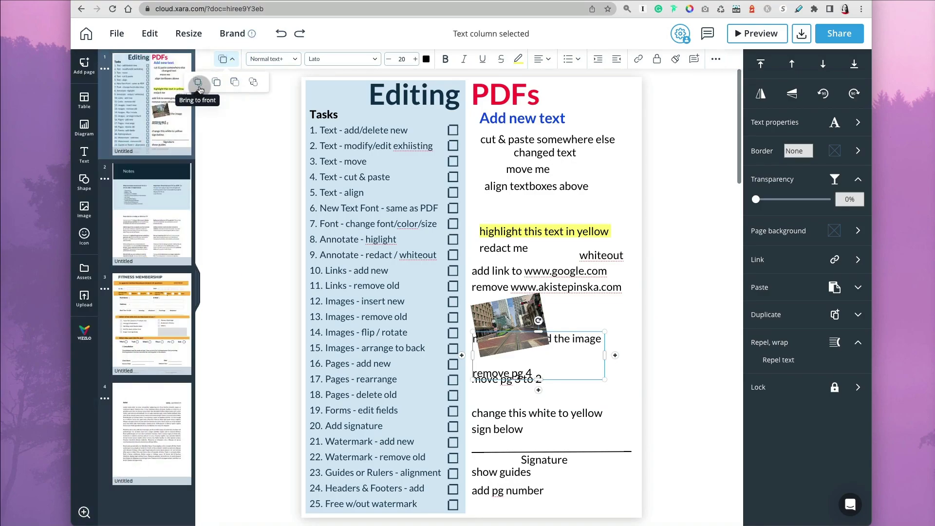
{"action": "left_click", "coordinate": [199, 88]}
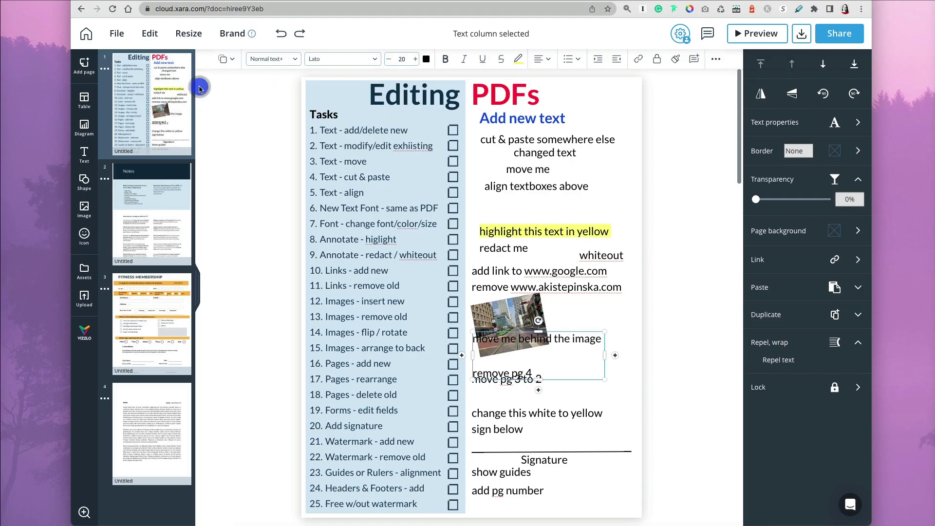
Step: Reorder the pages so the Fitness Membership form is page 2 and the plain text letter is page 3
{"action": "left_click", "coordinate": [143, 114]}
{"action": "left_click", "coordinate": [140, 190]}
{"action": "left_click", "coordinate": [147, 337]}
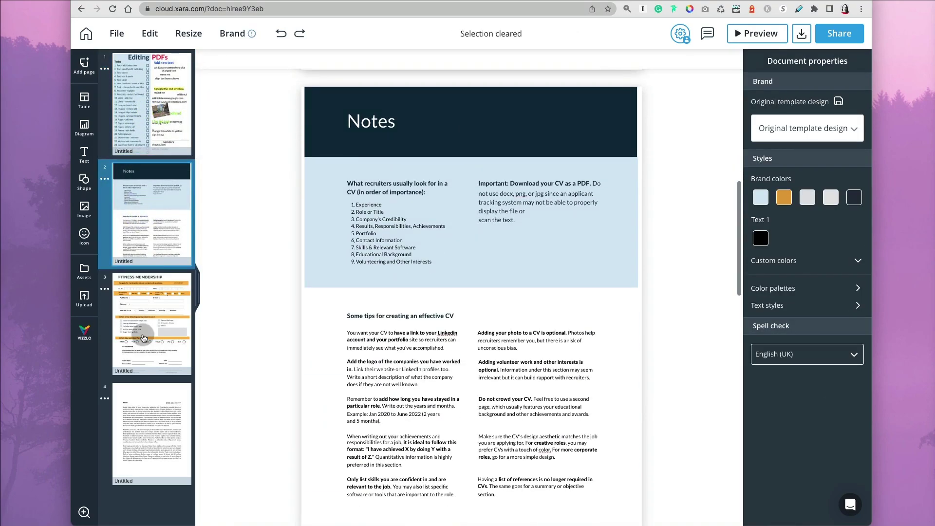
{"action": "left_click_drag", "start_coordinate": [149, 340], "coordinate": [145, 201]}
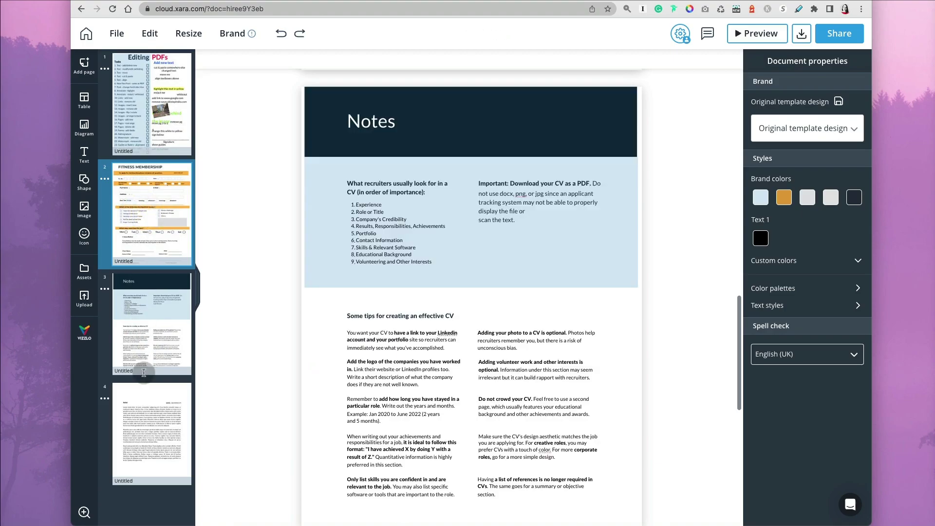
{"action": "left_click_drag", "start_coordinate": [145, 409], "coordinate": [141, 314]}
Step: Delete the Notes page at the end of the document
{"action": "left_click", "coordinate": [127, 401]}
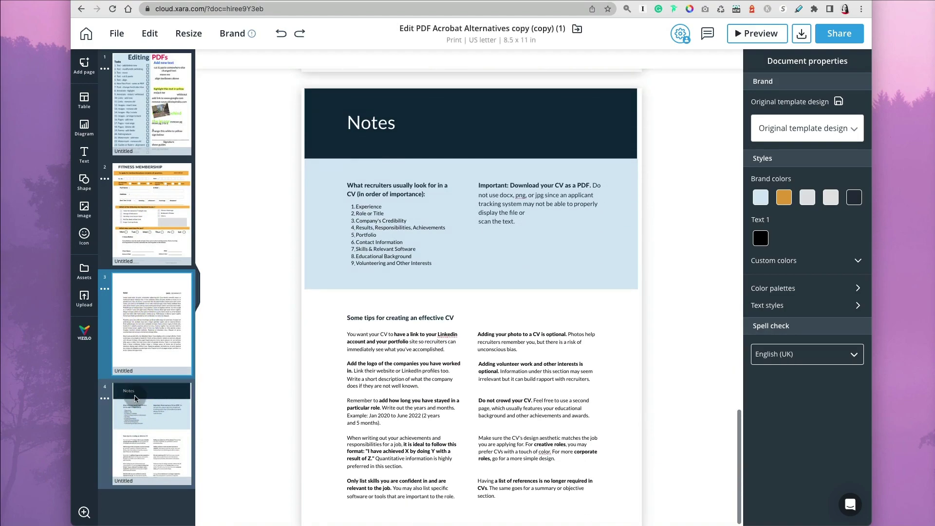
{"action": "right_click", "coordinate": [126, 402]}
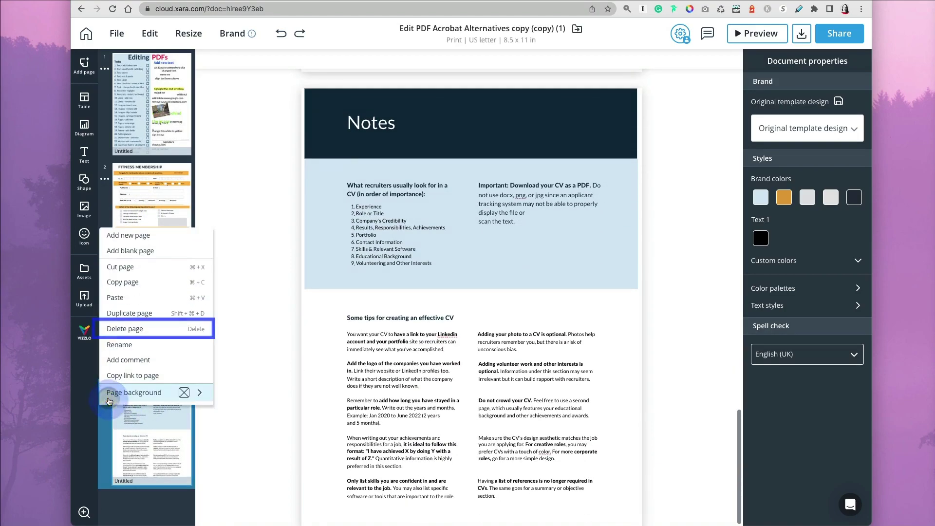
{"action": "left_click", "coordinate": [128, 330]}
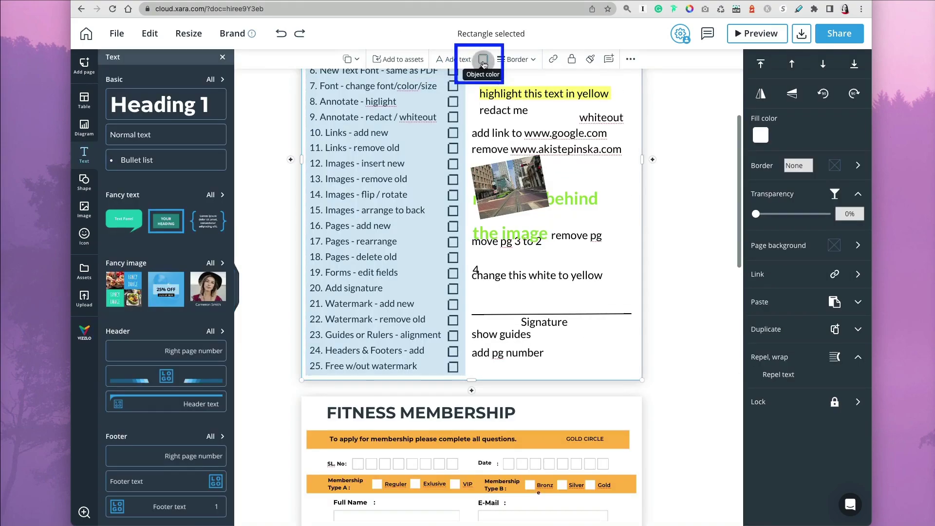
Step: Recolor page 1's white background rectangle with the orange brand color, then change it to a light gray brand color
{"action": "left_click", "coordinate": [482, 61]}
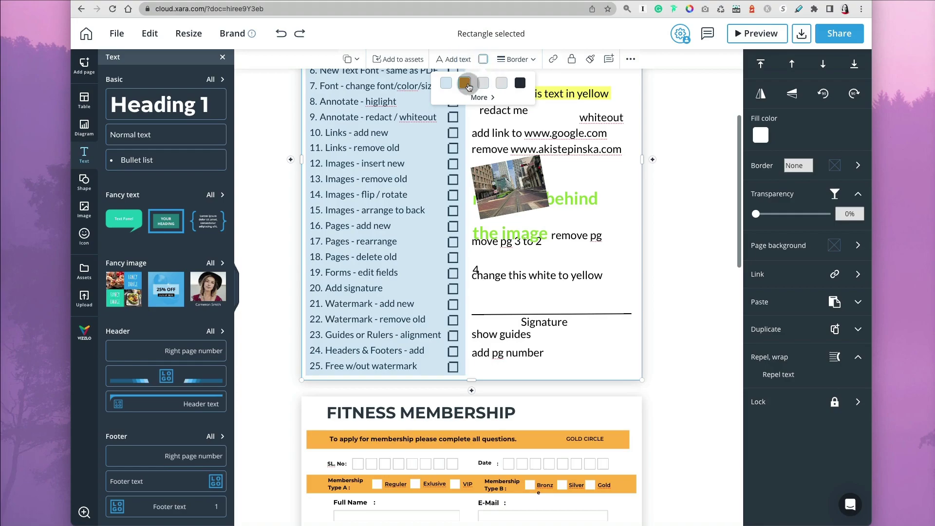
{"action": "left_click", "coordinate": [467, 81]}
{"action": "left_click", "coordinate": [485, 59]}
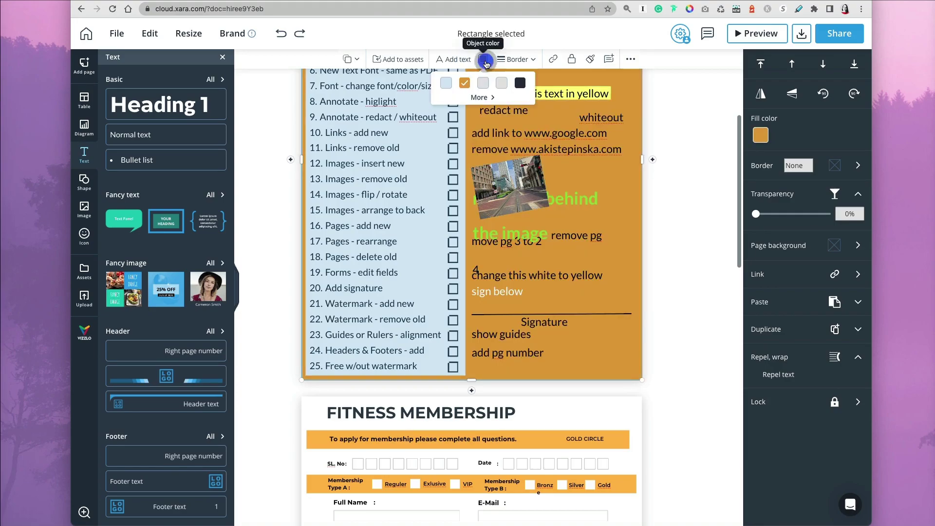
{"action": "left_click", "coordinate": [501, 83]}
Step: Nudge the repeating page header slightly to the right and replace its placeholder text with "document title"
{"action": "scroll", "coordinate": [554, 202], "scroll_direction": "up", "scroll_amount": 5}
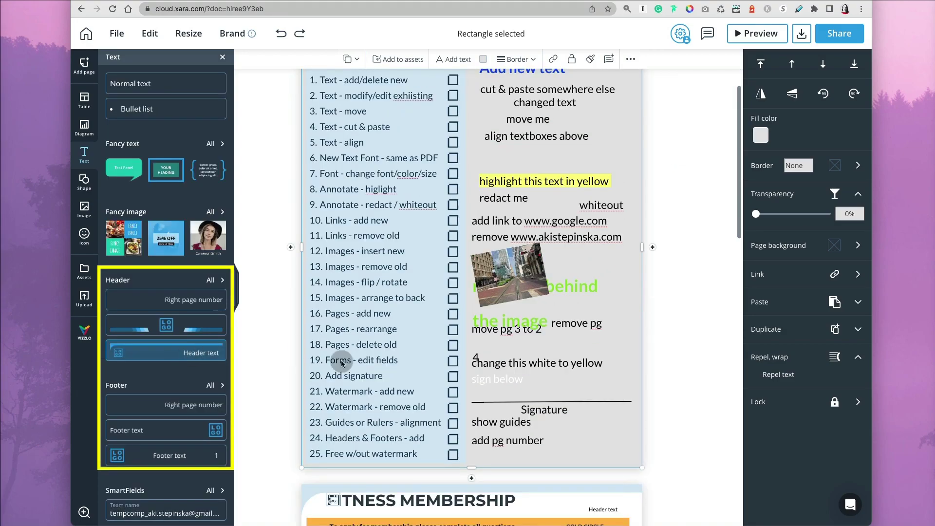
{"action": "scroll", "coordinate": [605, 452], "scroll_direction": "up", "scroll_amount": 1}
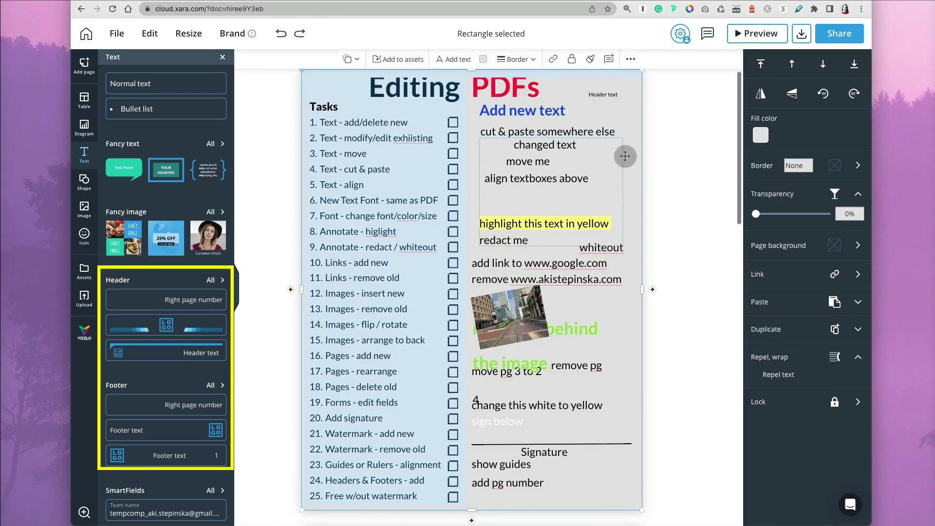
{"action": "left_click", "coordinate": [606, 96]}
{"action": "left_click", "coordinate": [607, 95]}
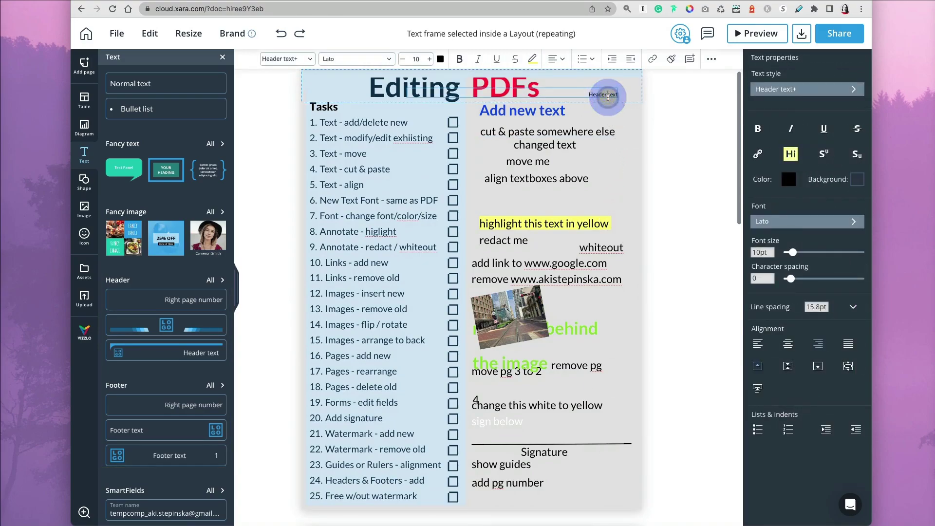
{"action": "left_click", "coordinate": [596, 92]}
{"action": "left_click", "coordinate": [599, 88]}
{"action": "left_click", "coordinate": [599, 100]}
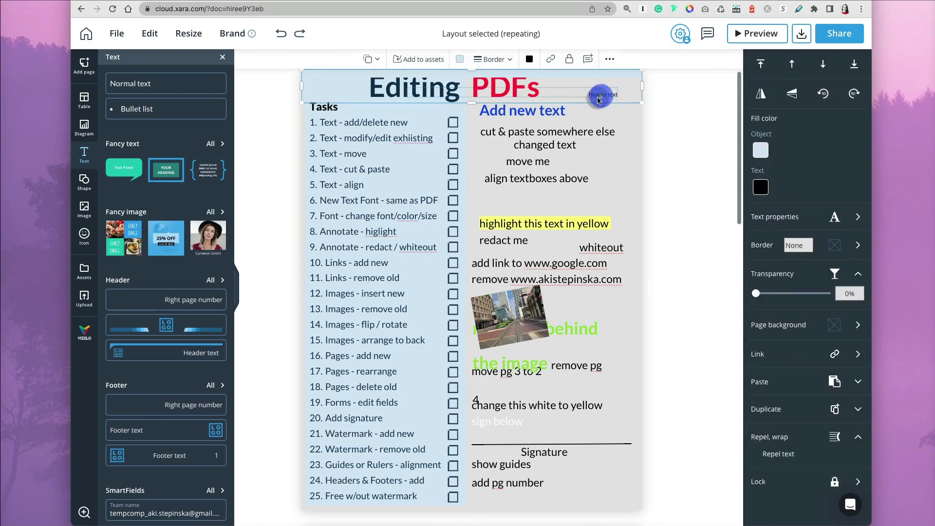
{"action": "mouse_move", "coordinate": [568, 100]}
{"action": "left_mouse_down"}
{"action": "mouse_move", "coordinate": [574, 117]}
{"action": "mouse_move", "coordinate": [573, 100]}
{"action": "left_mouse_up"}
{"action": "triple_click", "coordinate": [609, 96]}
{"action": "type", "text": "do"}
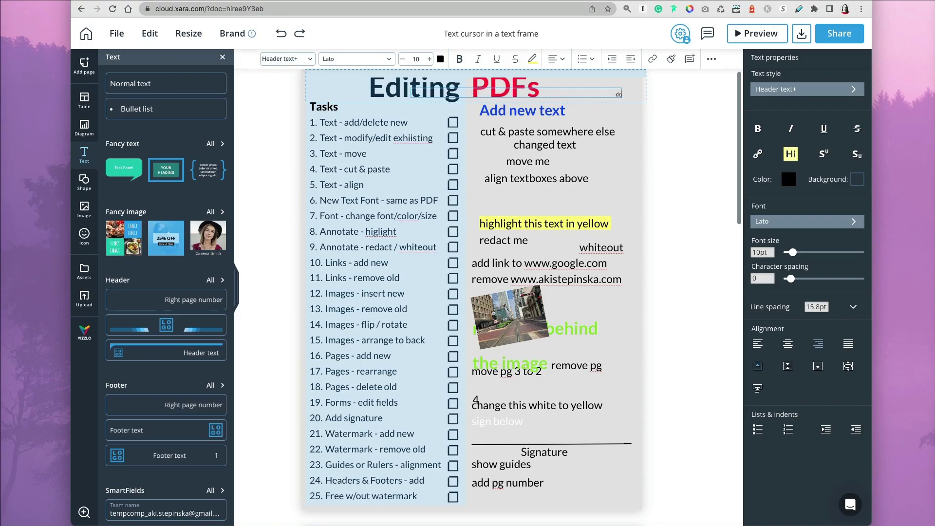
{"action": "left_click", "coordinate": [648, 202]}
Step: Check the header on the other pages and add the "Right page number" footer to the document
{"action": "scroll", "coordinate": [650, 268], "scroll_direction": "down", "scroll_amount": 17}
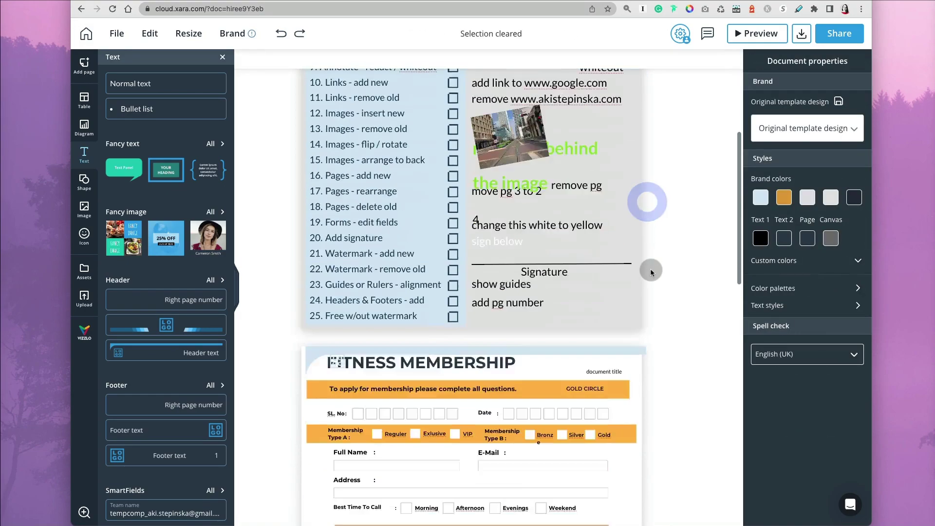
{"action": "scroll", "coordinate": [650, 268], "scroll_direction": "up", "scroll_amount": 3}
{"action": "scroll", "coordinate": [205, 312], "scroll_direction": "down", "scroll_amount": 1}
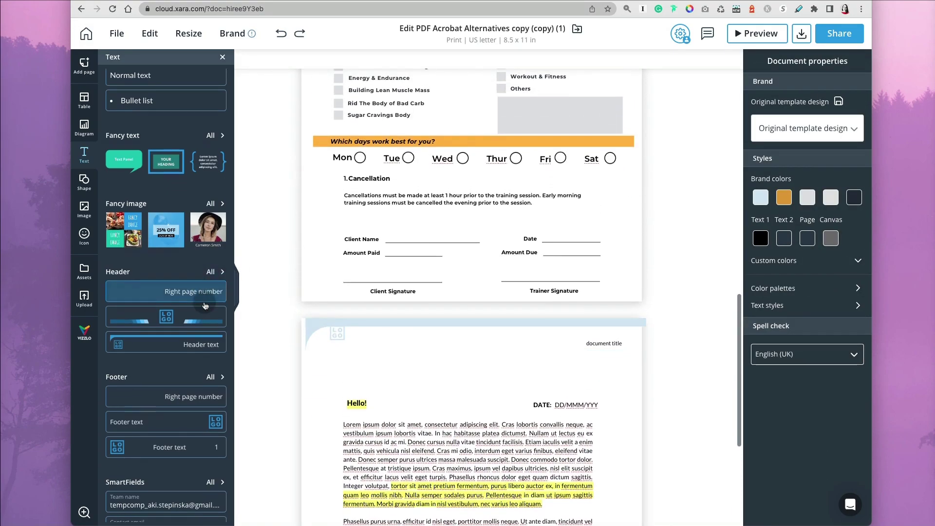
{"action": "left_click", "coordinate": [203, 405]}
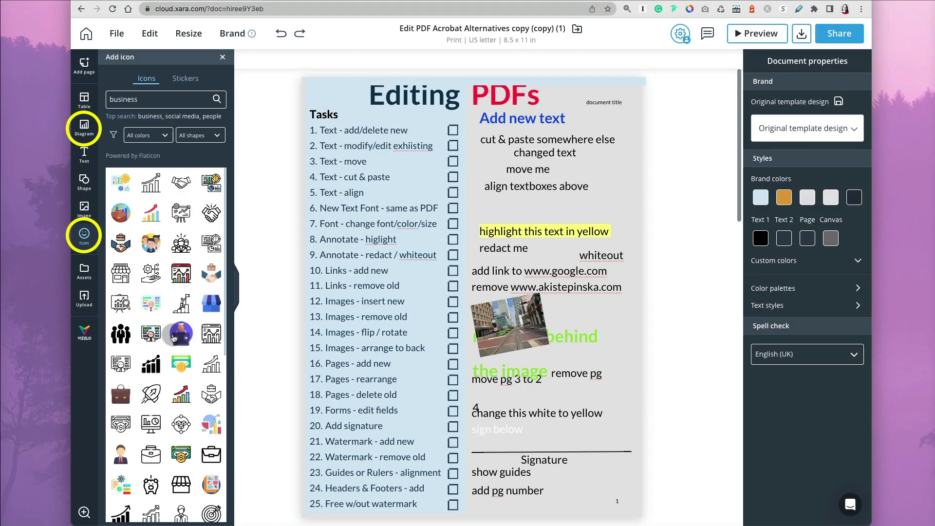
Step: Browse the business icons and open the collection of ready-made diagrams
{"action": "scroll", "coordinate": [171, 406], "scroll_direction": "down", "scroll_amount": 5}
{"action": "scroll", "coordinate": [171, 407], "scroll_direction": "down", "scroll_amount": 3}
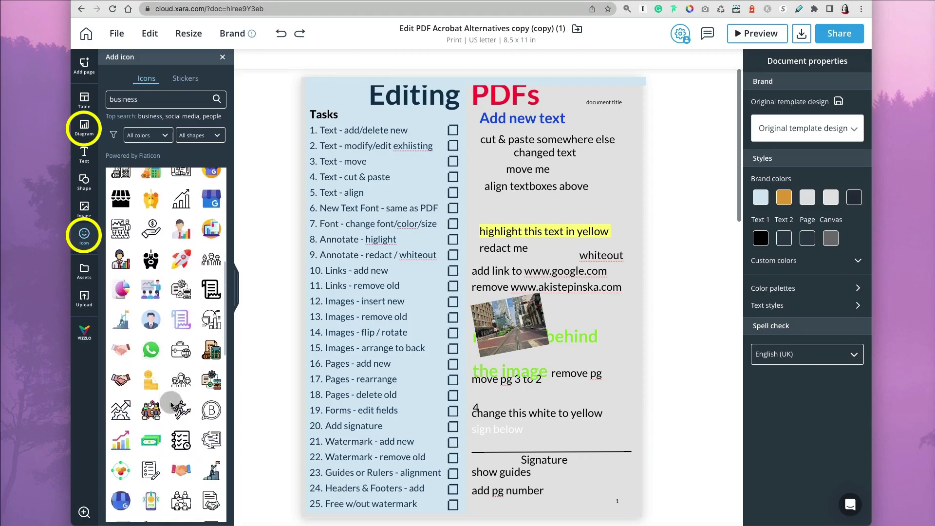
{"action": "left_click", "coordinate": [93, 132]}
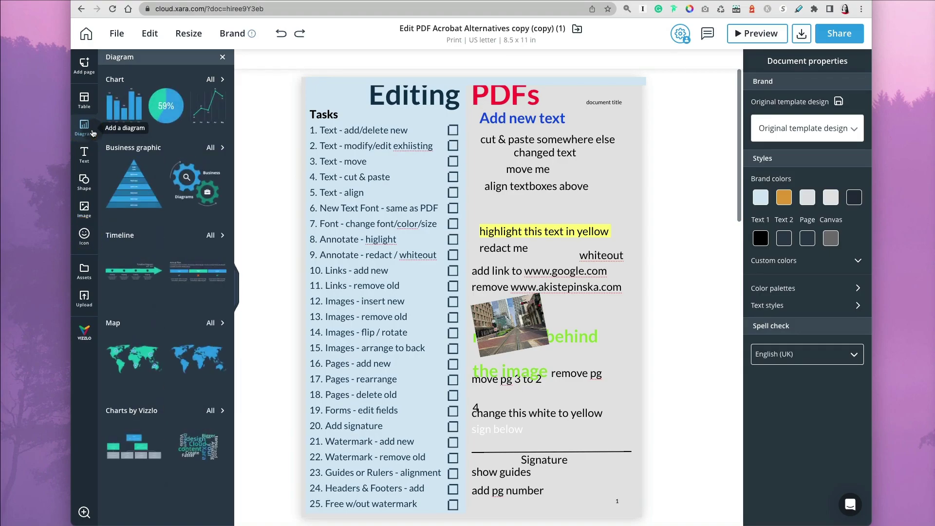
Step: Insert a blank page after page 1 from the page layouts
{"action": "left_click", "coordinate": [84, 64]}
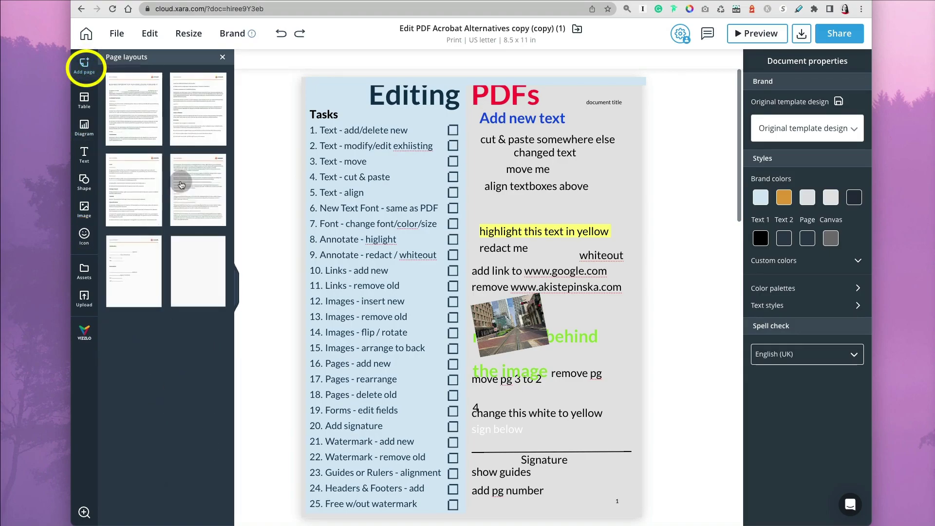
{"action": "left_click", "coordinate": [190, 272]}
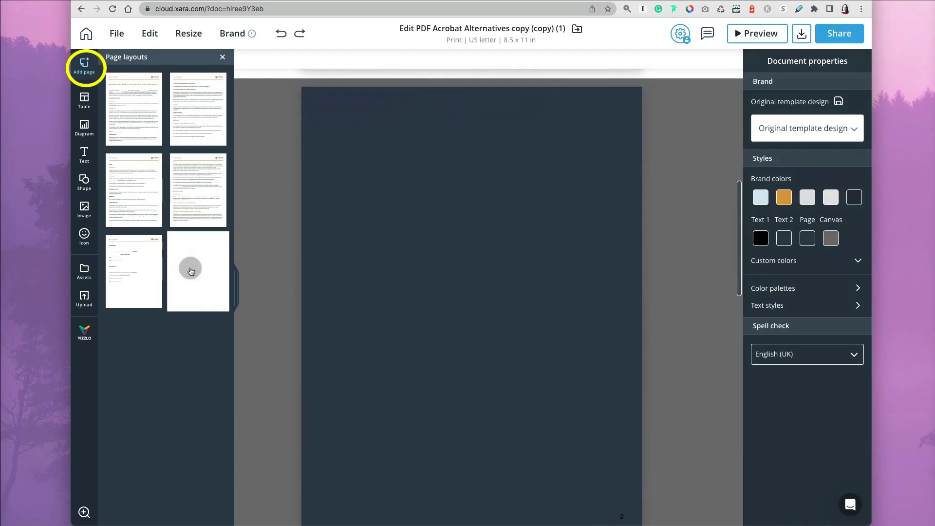
{"action": "left_click", "coordinate": [438, 255]}
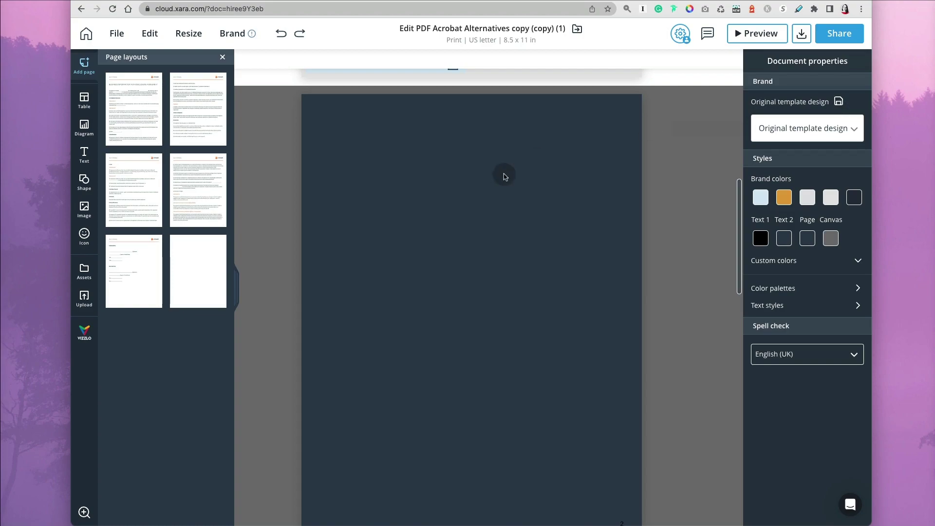
Step: Change the page background of the new blank page 2 to a near-white color
{"action": "left_click", "coordinate": [223, 57]}
{"action": "left_click", "coordinate": [157, 203]}
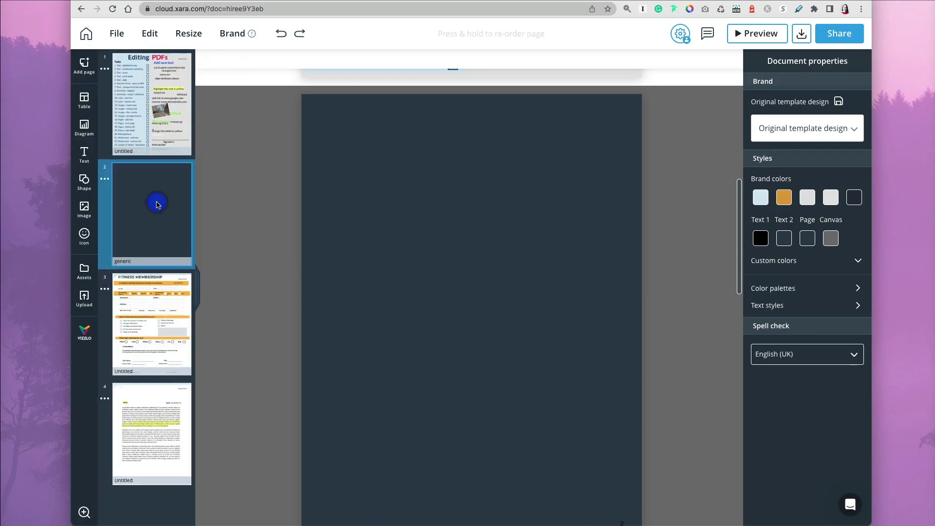
{"action": "left_click", "coordinate": [106, 180]}
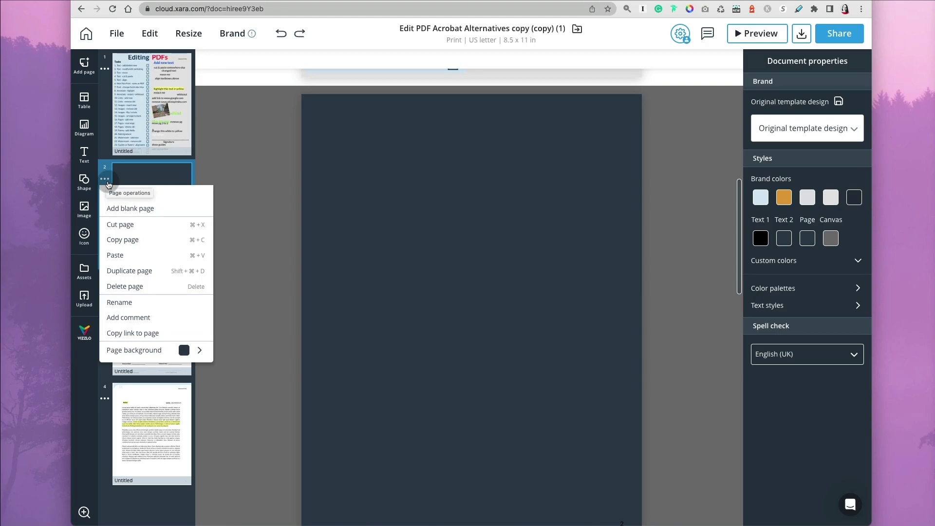
{"action": "left_click", "coordinate": [200, 350]}
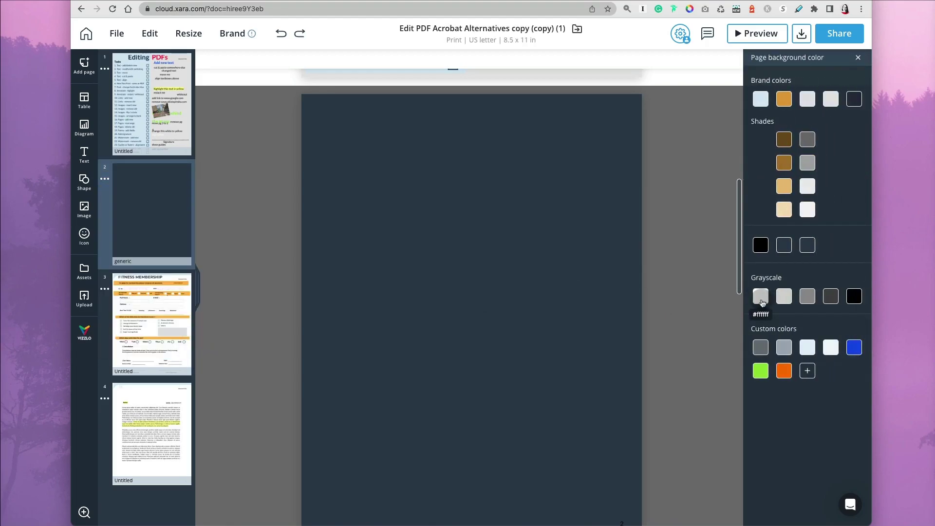
{"action": "left_click", "coordinate": [546, 314]}
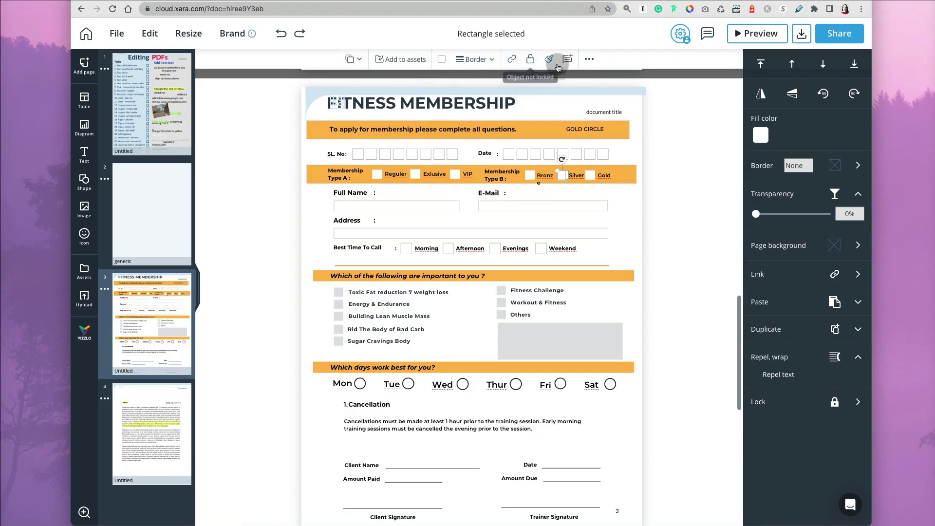
Step: Look over the form's signature area and the available tools, and search the help articles for "add signature"
{"action": "scroll", "coordinate": [538, 373], "scroll_direction": "down", "scroll_amount": 5}
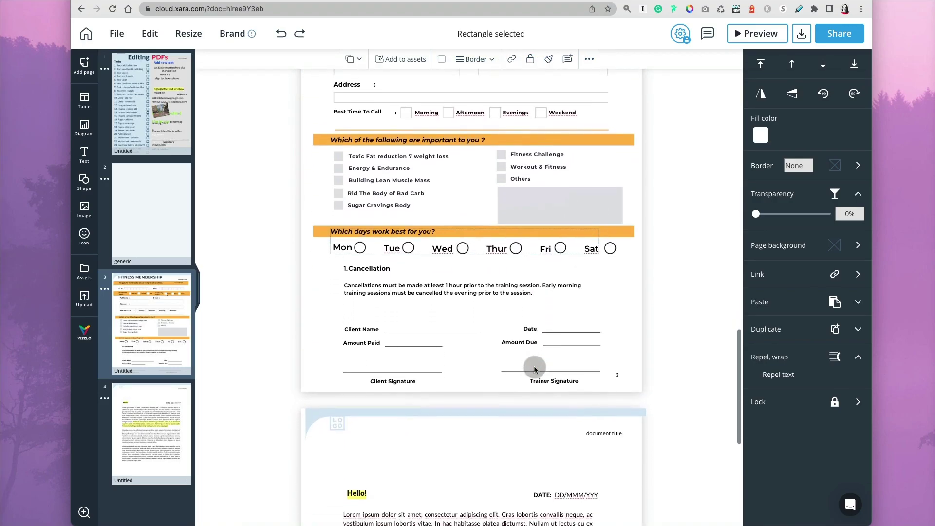
{"action": "left_click", "coordinate": [533, 362]}
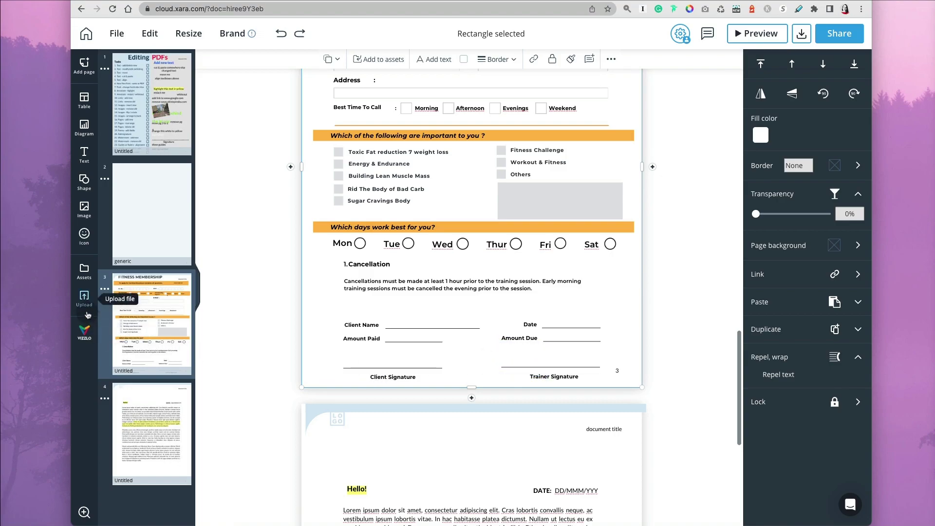
{"action": "mouse_move", "coordinate": [90, 515]}
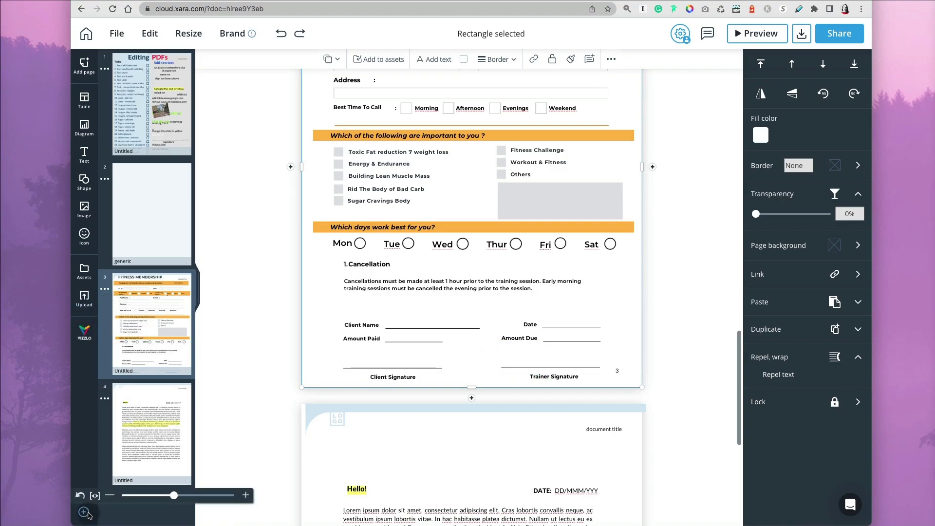
{"action": "left_click", "coordinate": [828, 509]}
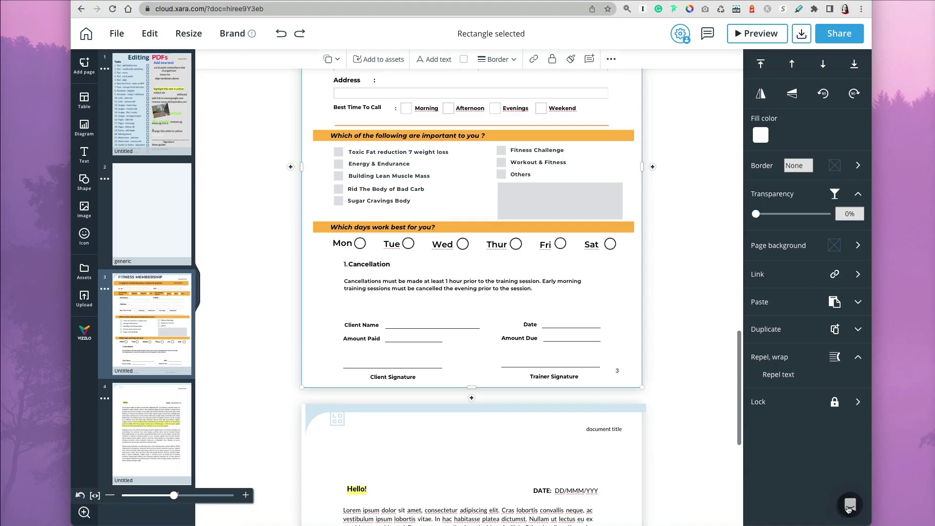
{"action": "left_click", "coordinate": [848, 506]}
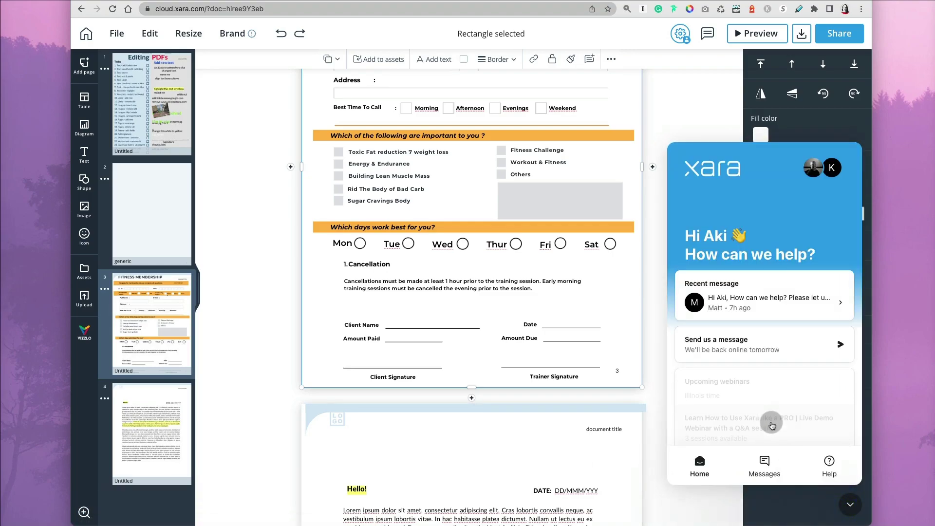
{"action": "left_click", "coordinate": [741, 418]}
{"action": "left_click", "coordinate": [829, 463]}
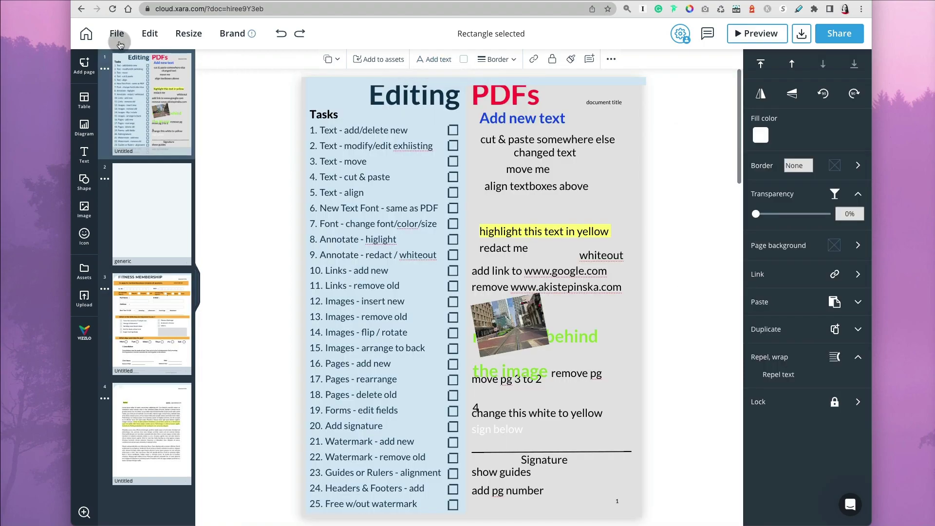
Step: Check the available quality options and download the edited document in PDF format
{"action": "left_click", "coordinate": [117, 34]}
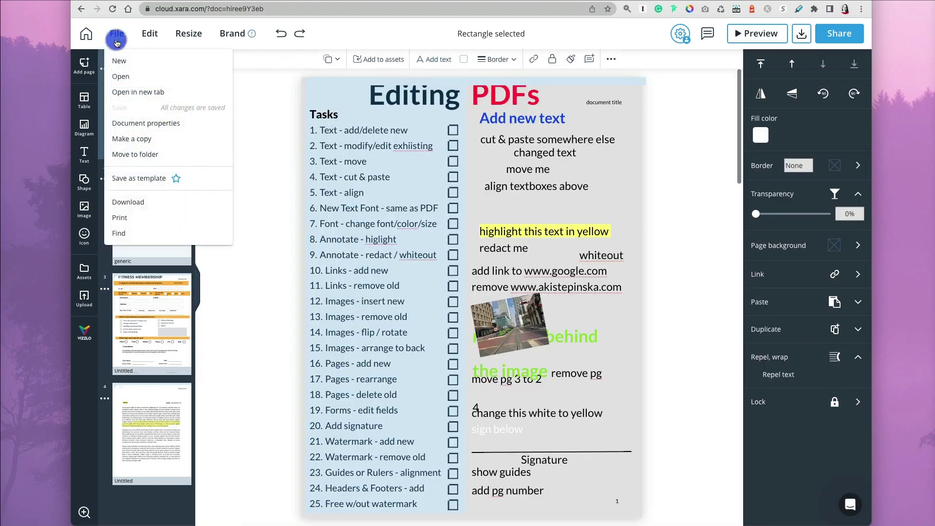
{"action": "left_click", "coordinate": [150, 202]}
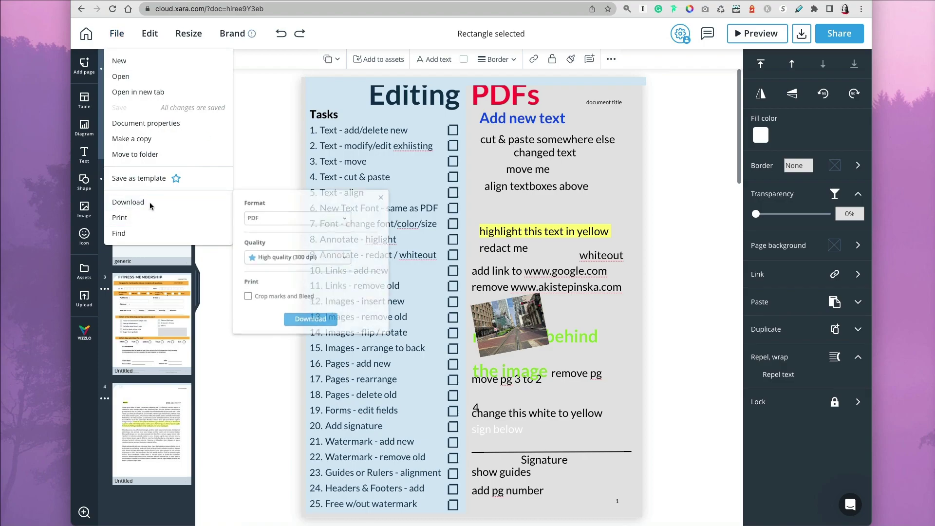
{"action": "left_click", "coordinate": [348, 260]}
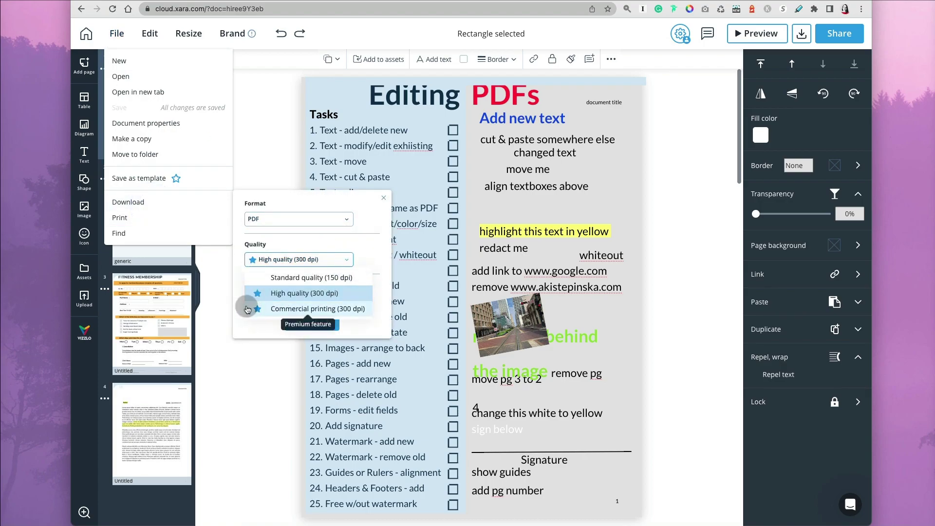
{"action": "left_click", "coordinate": [304, 328]}
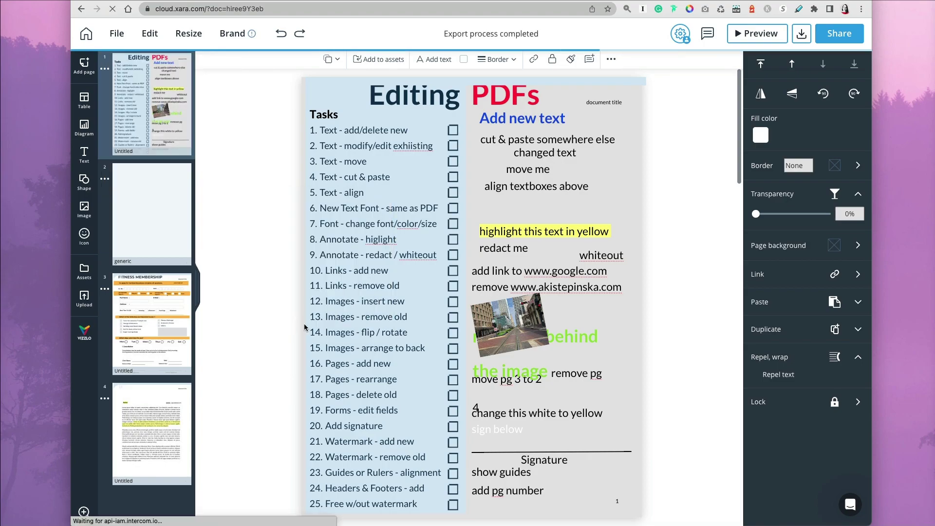
Step: Open the downloaded PDF in Acrobat and look over its exported pages
{"action": "left_click", "coordinate": [177, 515]}
{"action": "left_click", "coordinate": [178, 518]}
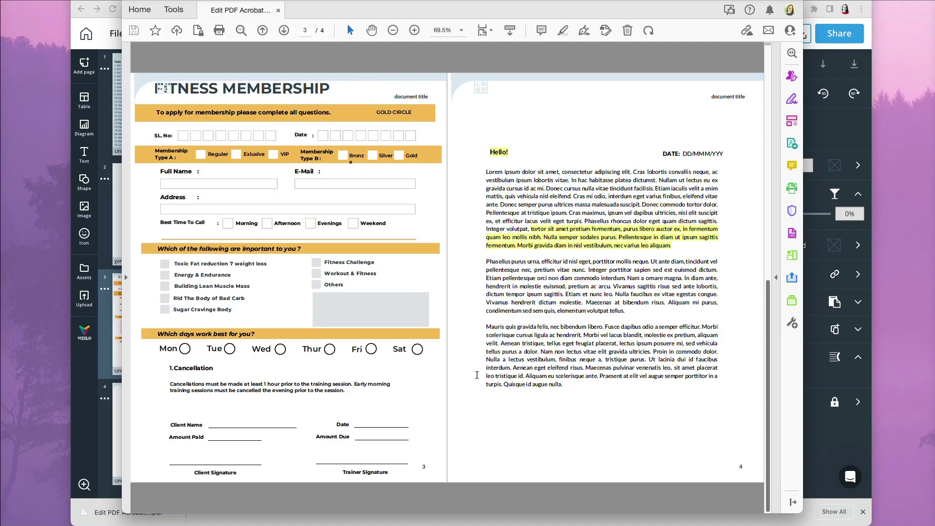
{"action": "scroll", "coordinate": [476, 375], "scroll_direction": "up", "scroll_amount": 2}
Step: Switch back to Xara and go to the home page of recently opened documents
{"action": "left_click", "coordinate": [120, 39]}
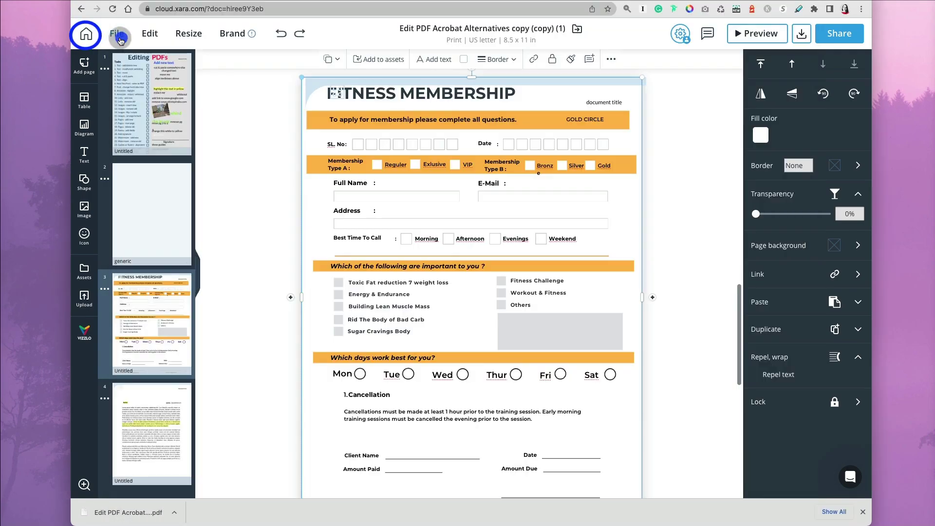
{"action": "left_click", "coordinate": [84, 42]}
{"action": "left_click", "coordinate": [155, 130]}
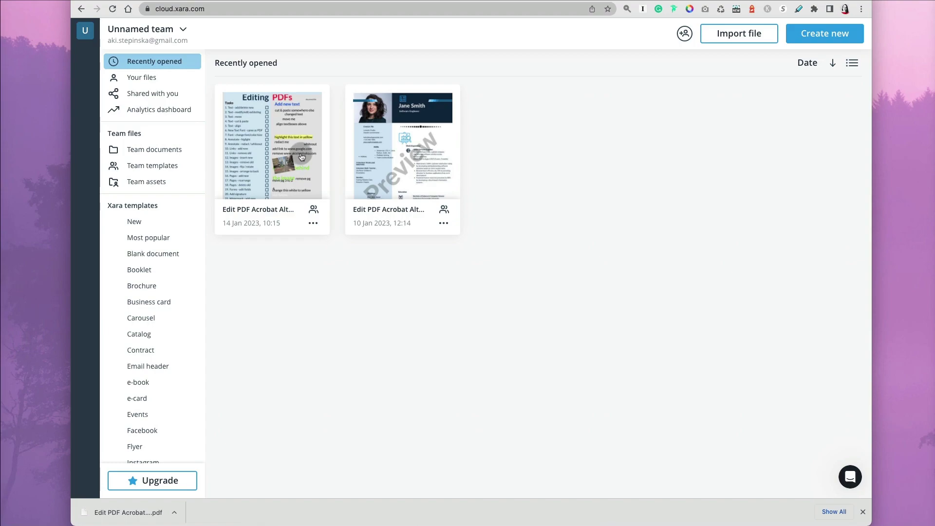
{"action": "left_click", "coordinate": [388, 168]}
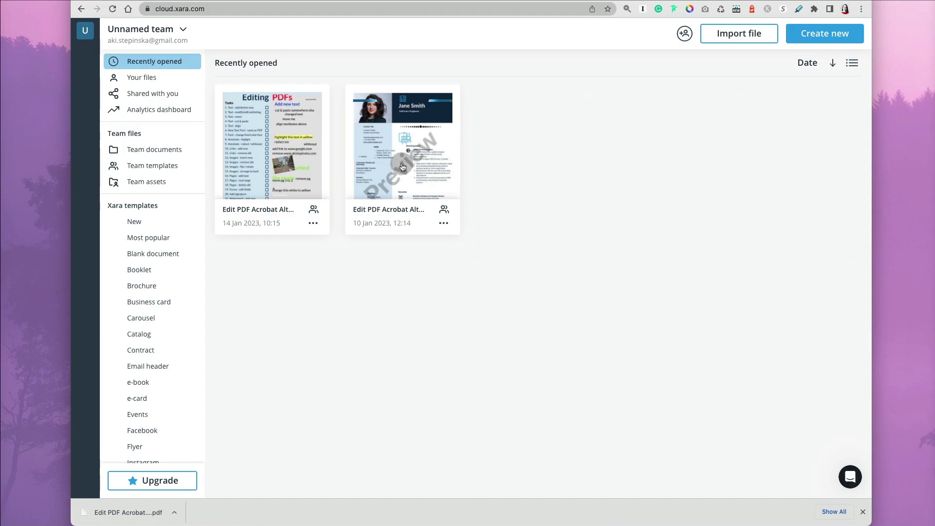